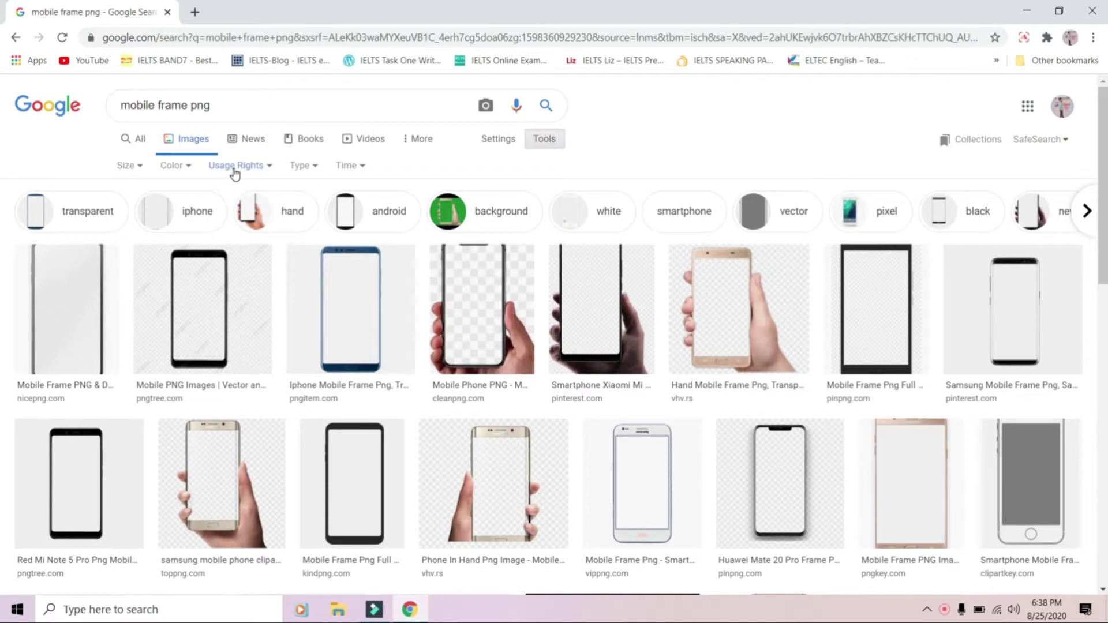
# Filter the mobile frame image results by usage rights to those labeled for reuse with modification.
pyautogui.click(234, 167)
pyautogui.click(257, 227)
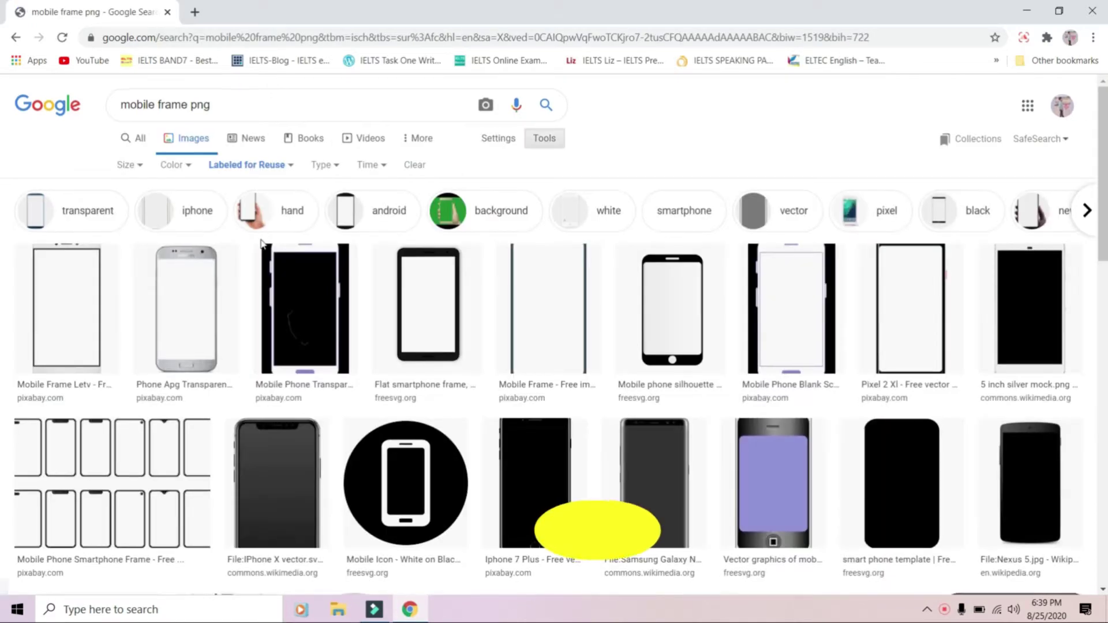
pyautogui.scroll(-4, 260, 239)
pyautogui.scroll(5, 262, 245)
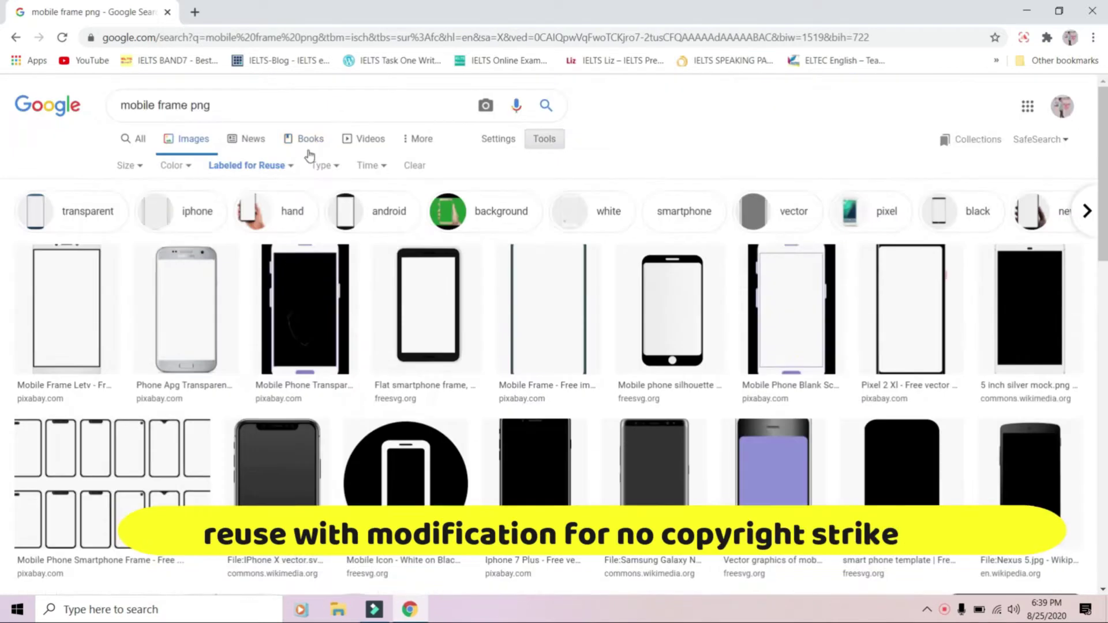
pyautogui.click(284, 171)
pyautogui.click(289, 210)
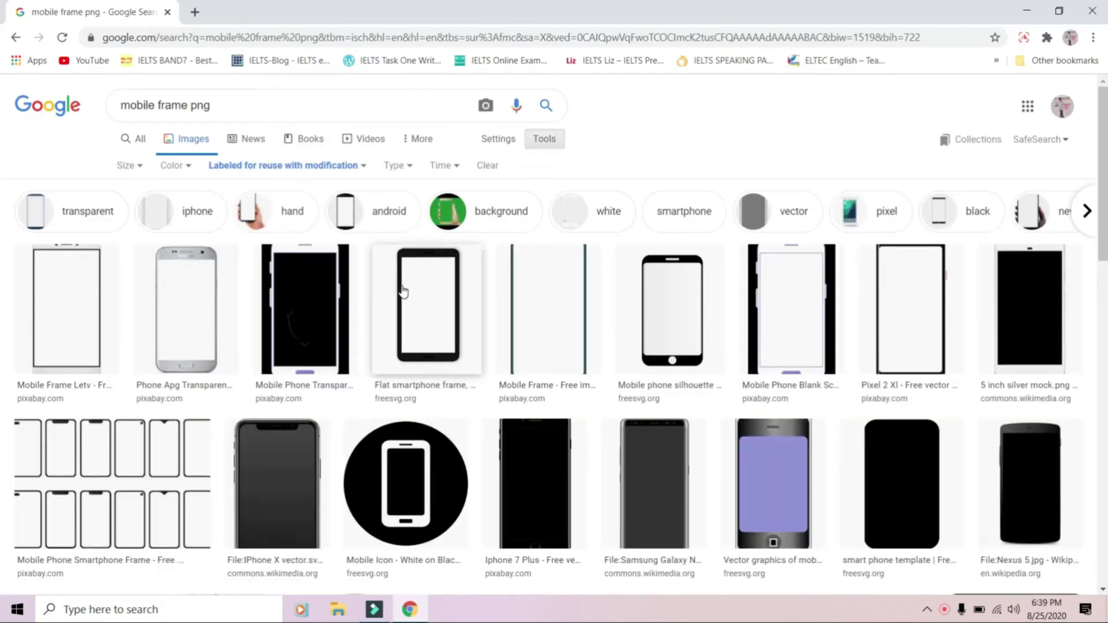
# Save the "Mobile phone silhouette" image from Free SVG to the Desktop as the PNG generic_edge_android_phone_device.
pyautogui.scroll(-6, 403, 291)
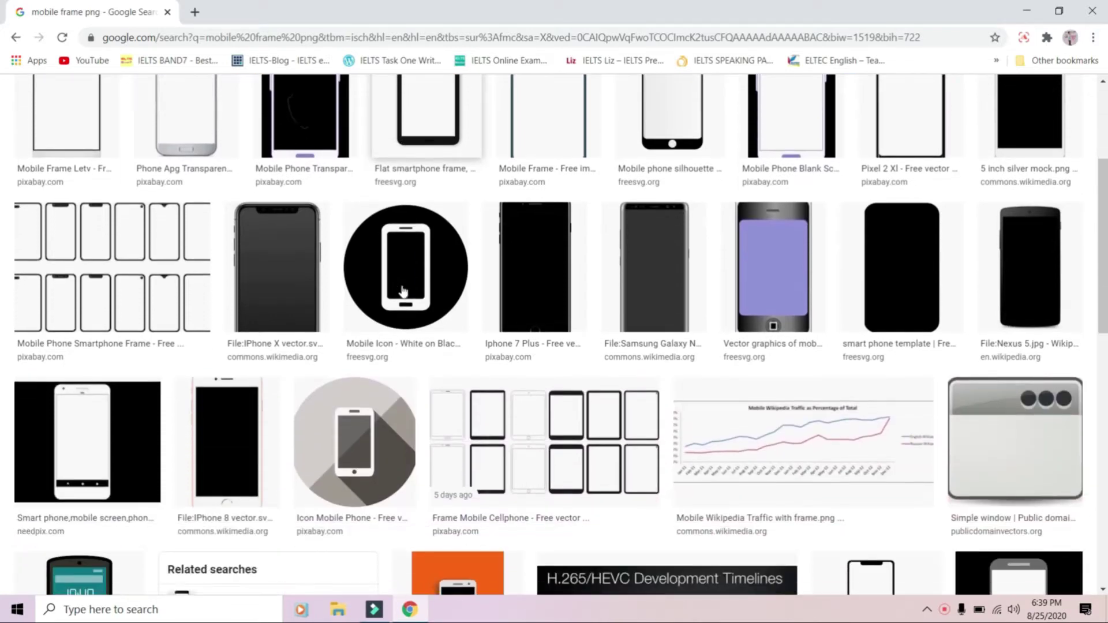
pyautogui.scroll(-1, 402, 291)
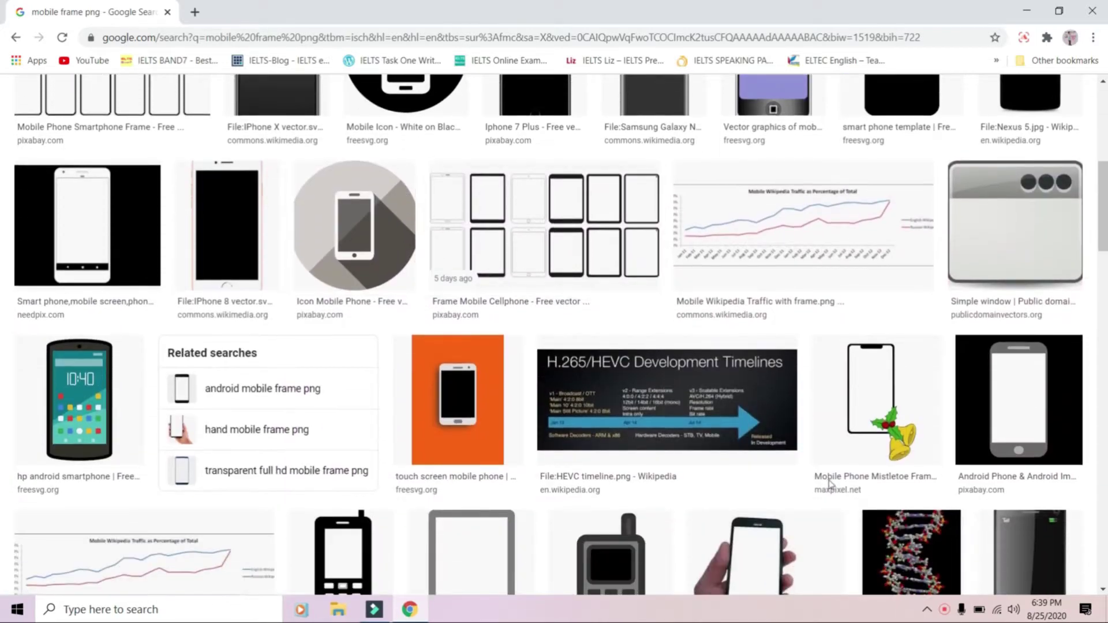
pyautogui.scroll(8, 919, 378)
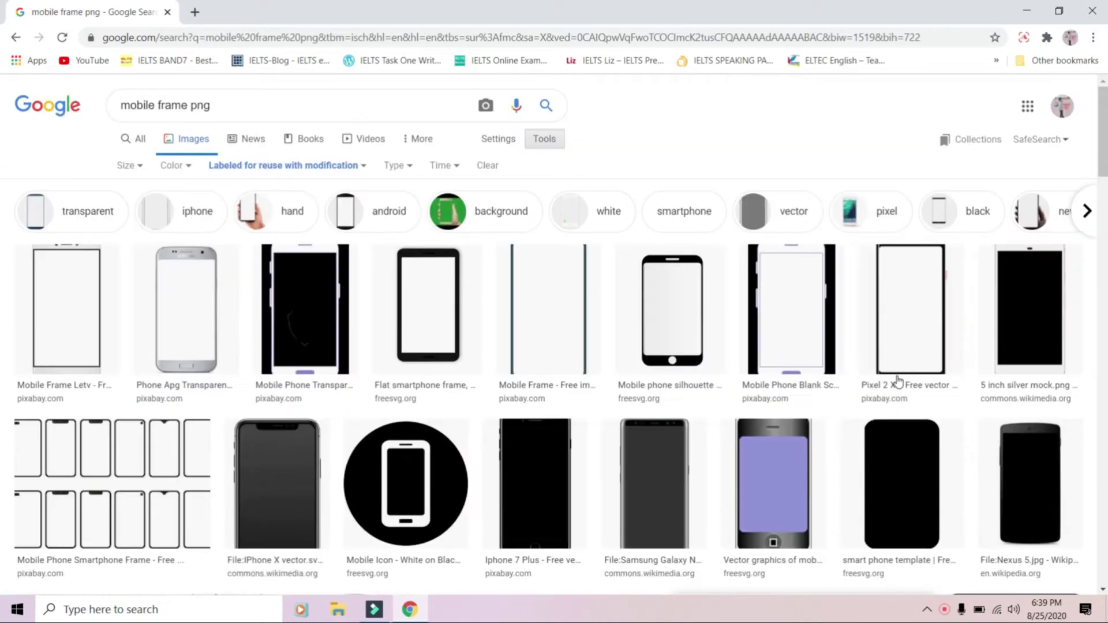
pyautogui.click(661, 317)
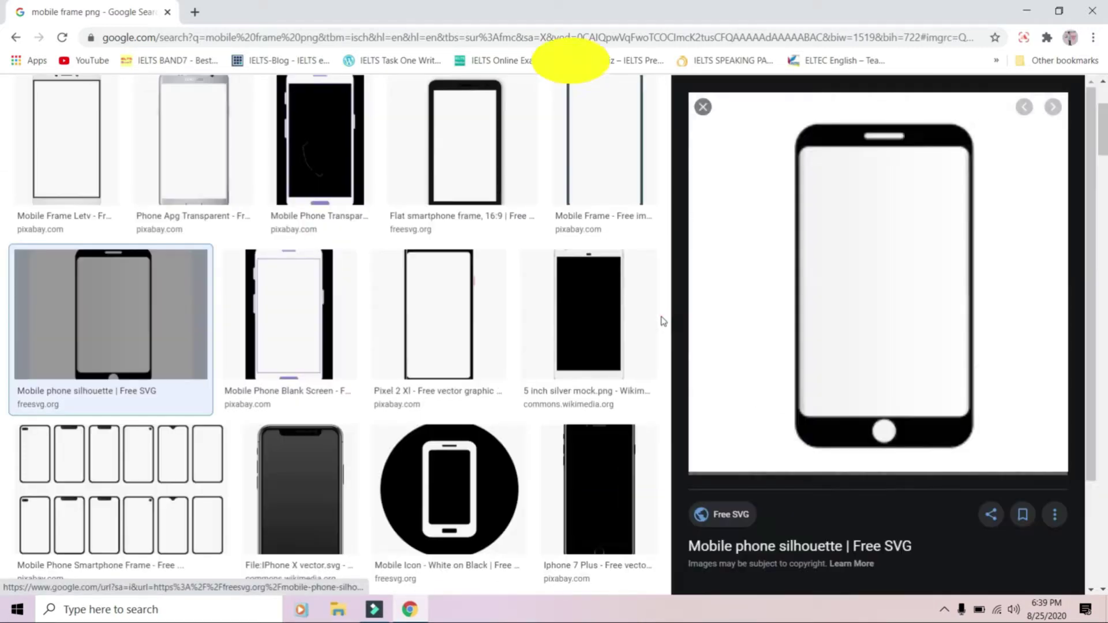
pyautogui.rightClick(866, 248)
pyautogui.click(921, 392)
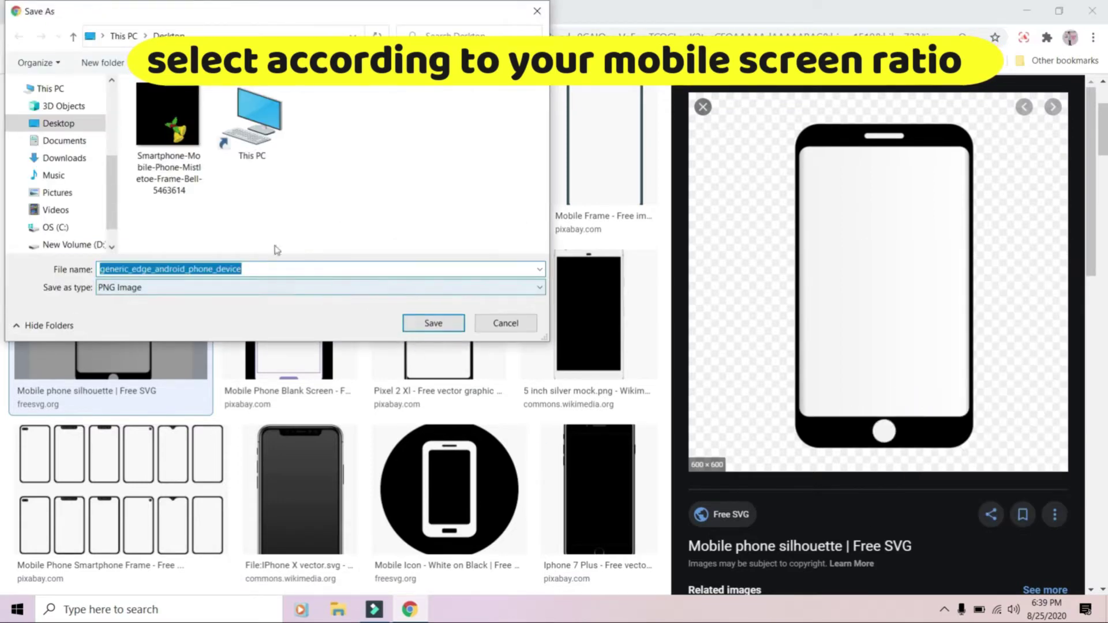
pyautogui.click(73, 124)
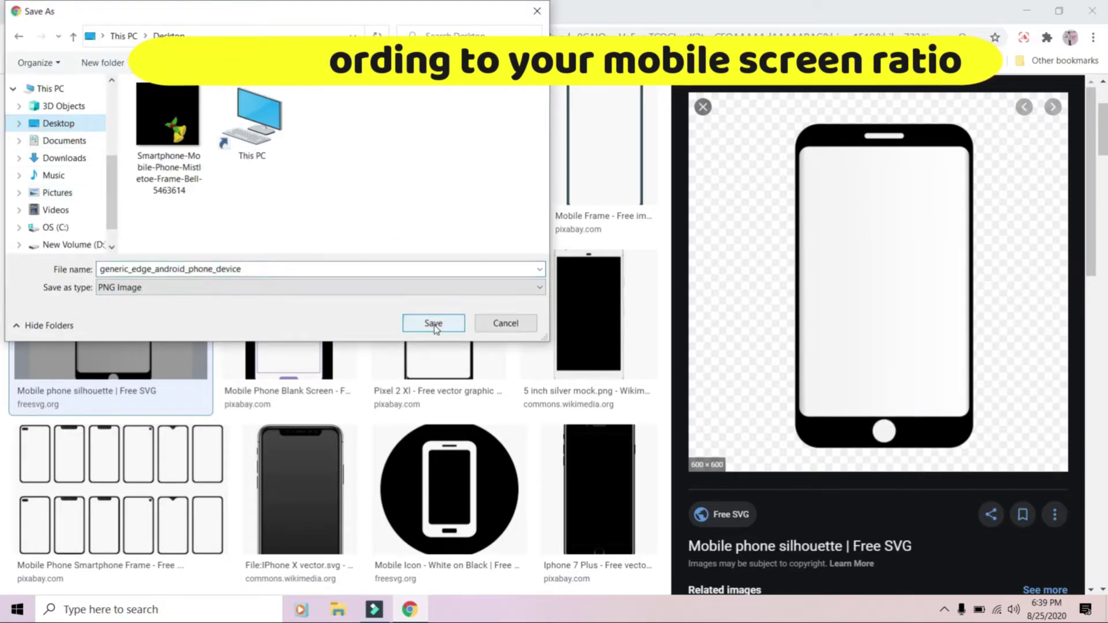
pyautogui.click(433, 324)
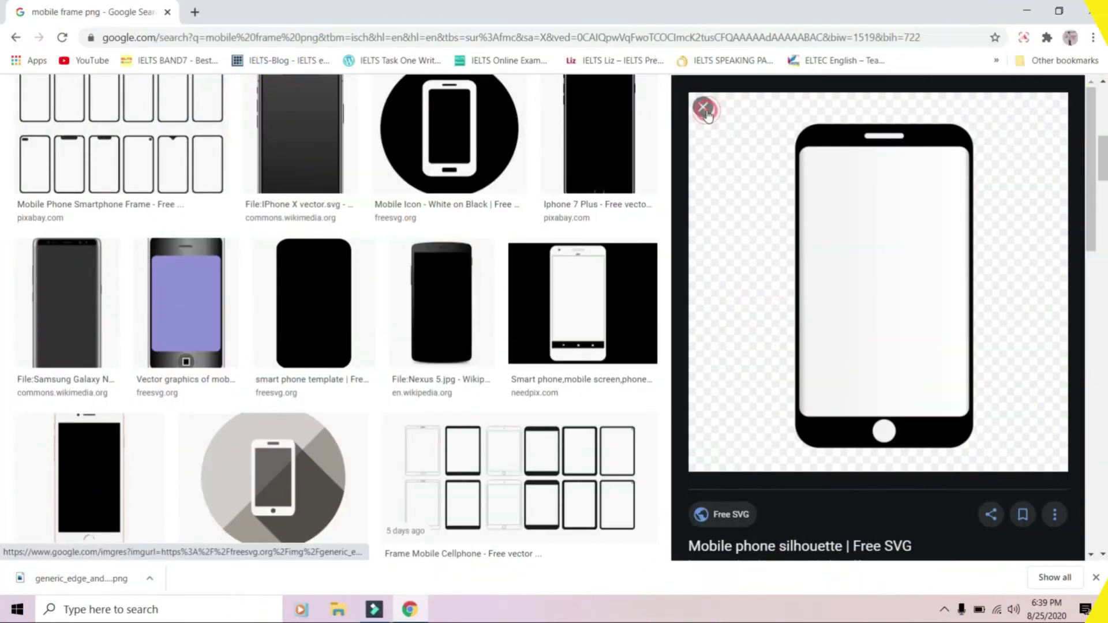
pyautogui.click(703, 106)
pyautogui.scroll(-3, 713, 210)
pyautogui.scroll(7, 559, 277)
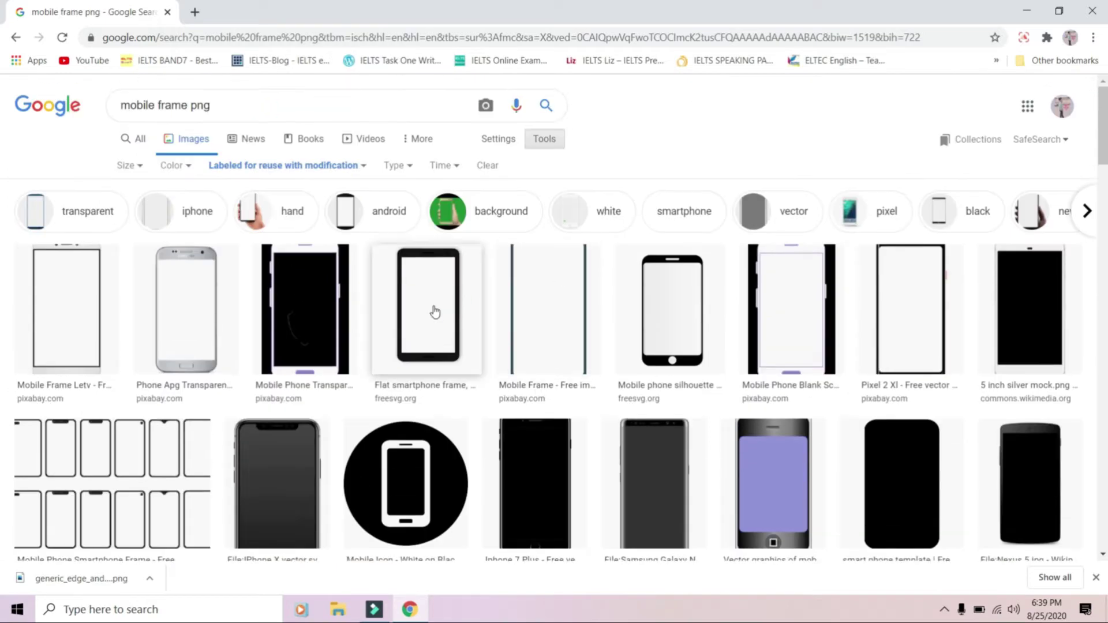
pyautogui.click(433, 312)
pyautogui.scroll(-2, 792, 271)
pyautogui.scroll(2, 815, 236)
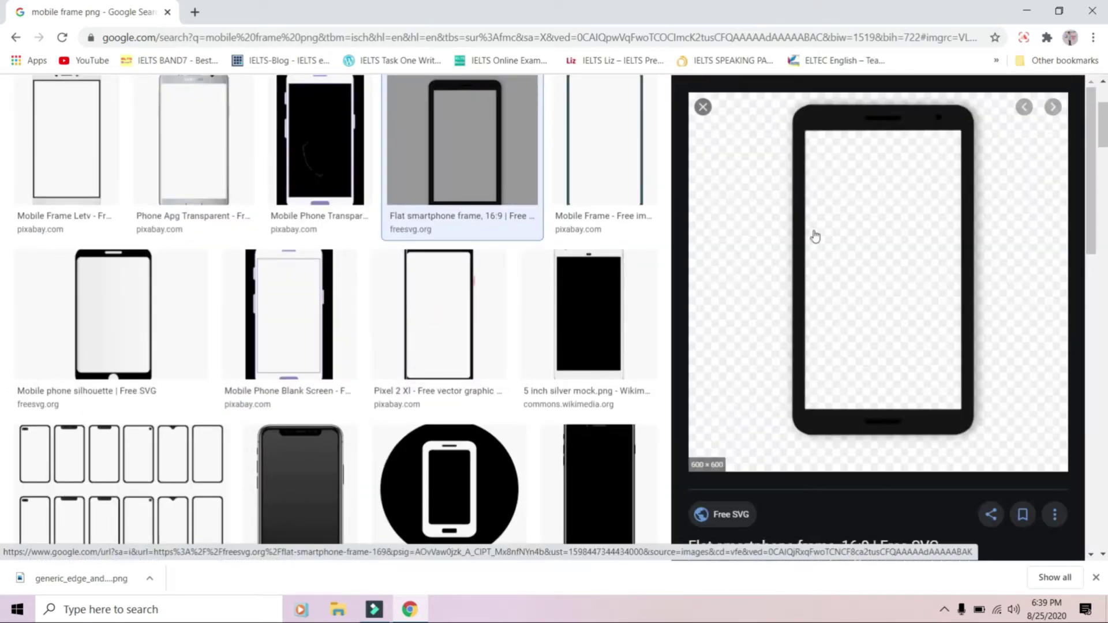
pyautogui.rightClick(820, 332)
pyautogui.click(872, 202)
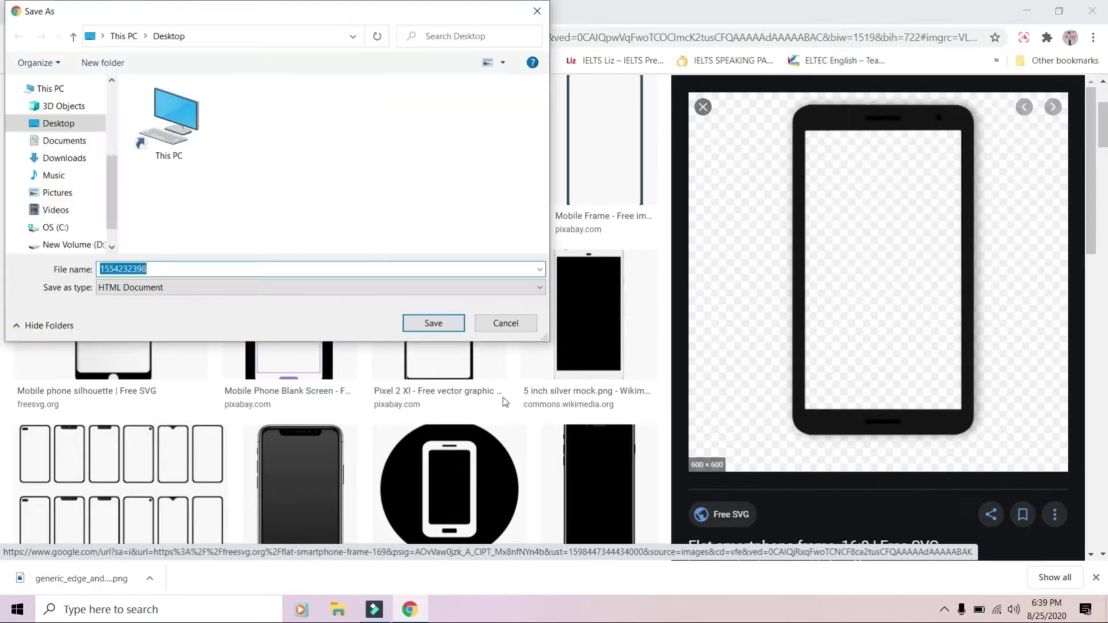
pyautogui.click(445, 333)
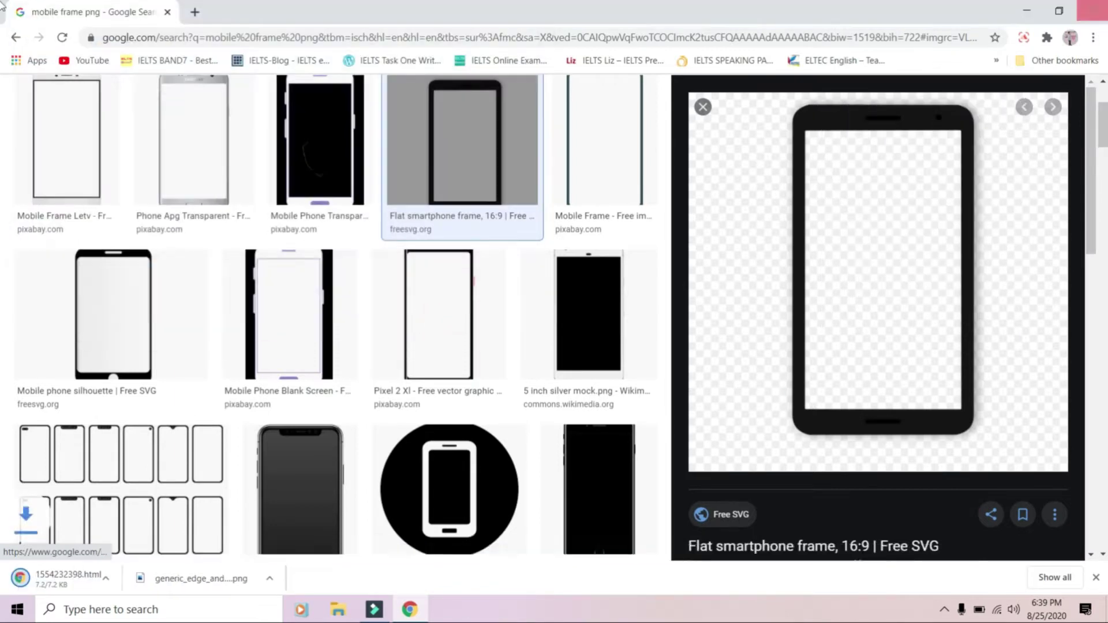
# Open pixabay.com/videos in a new browser tab and search its videos for "subscribe button".
pyautogui.click(183, 16)
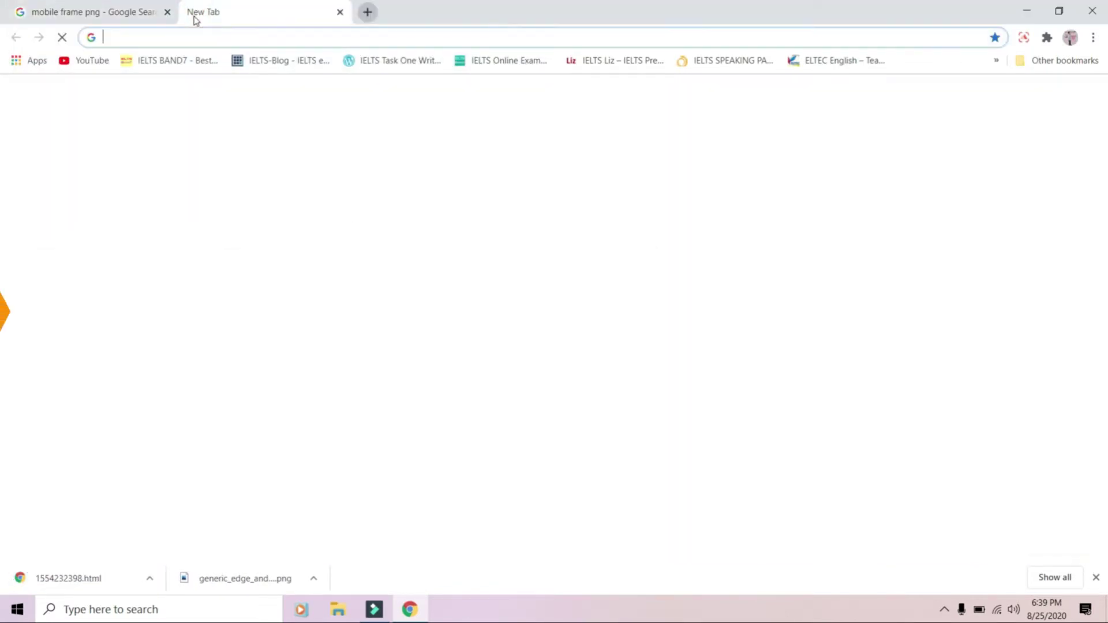
pyautogui.write('pixabay.com/videos/')
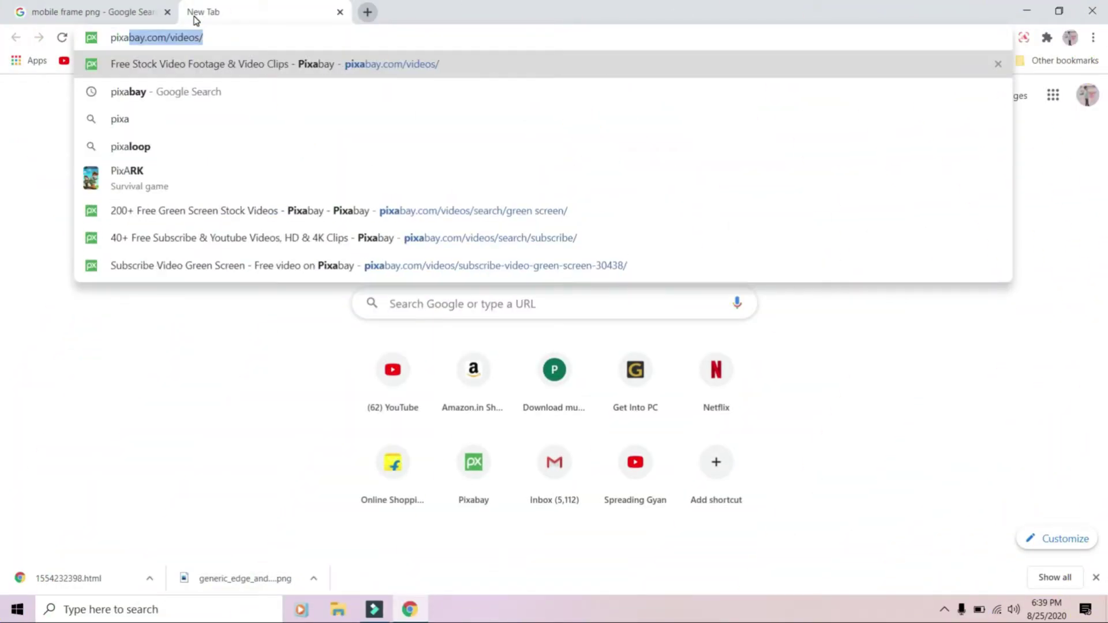
pyautogui.click(224, 64)
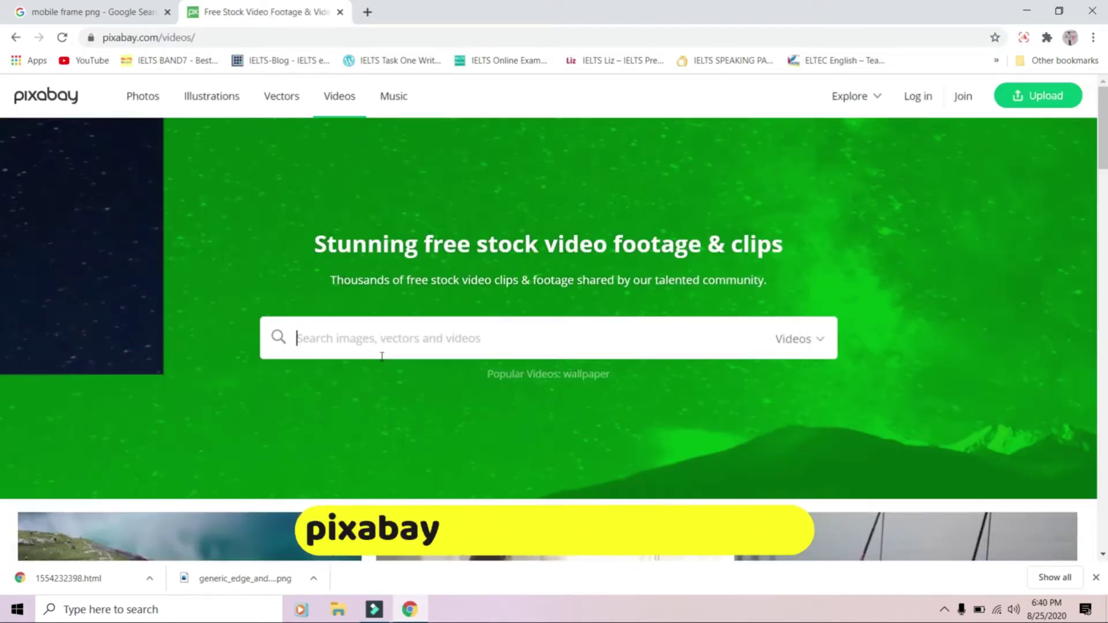
pyautogui.click(381, 356)
pyautogui.write('subscribe')
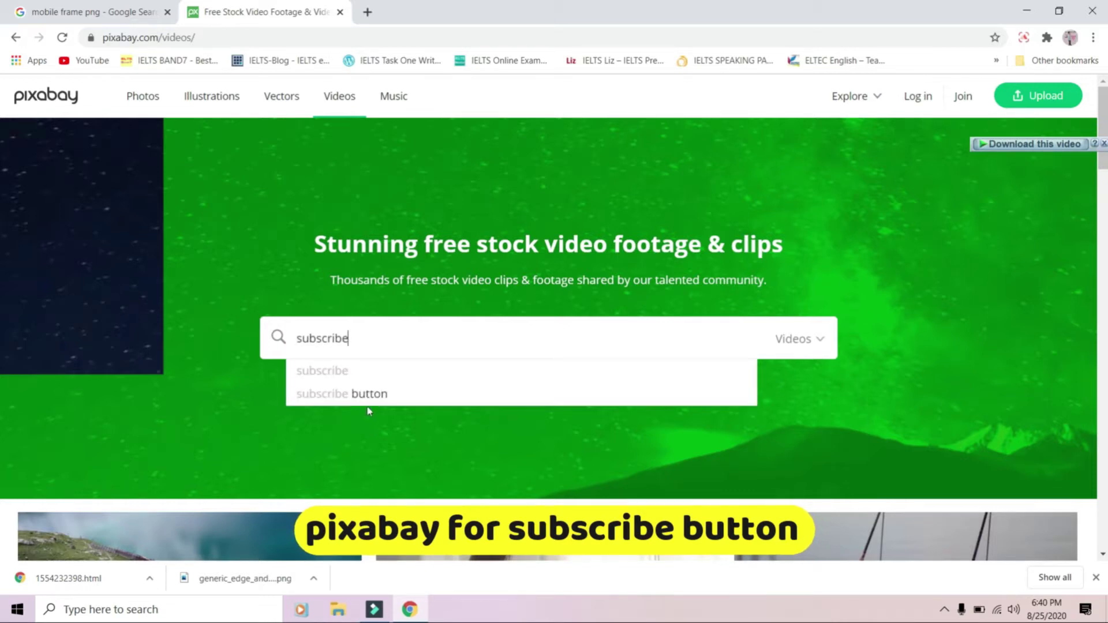
pyautogui.click(378, 394)
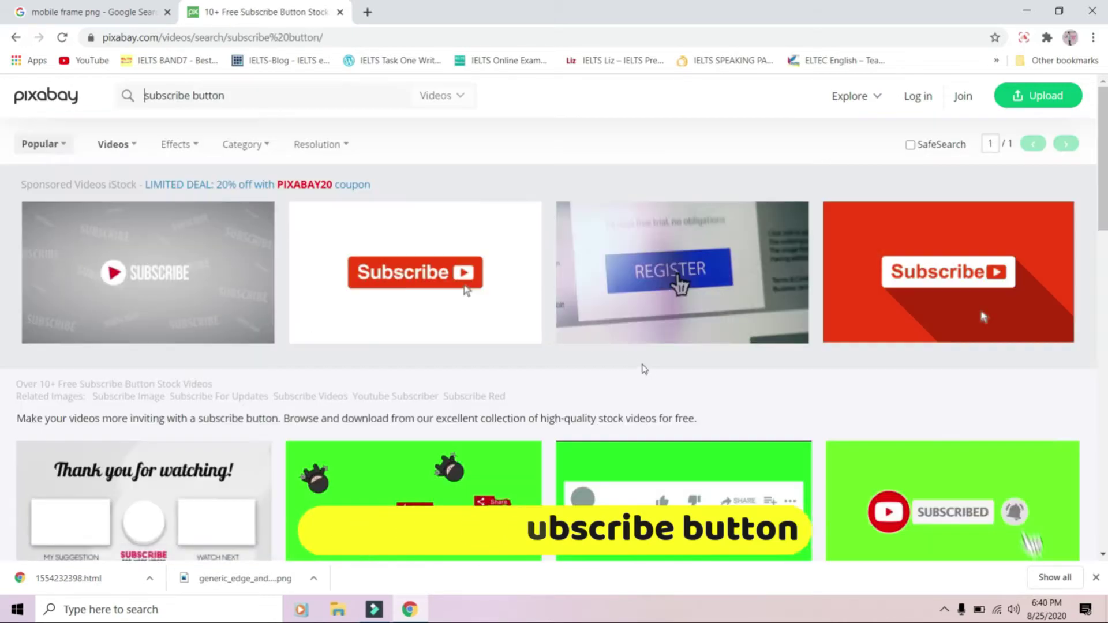
# Download the green-screen ninja Subscribe, Like and Share video as a 1280×720 MP4 to the Downloads\Video folder.
pyautogui.scroll(-5, 468, 337)
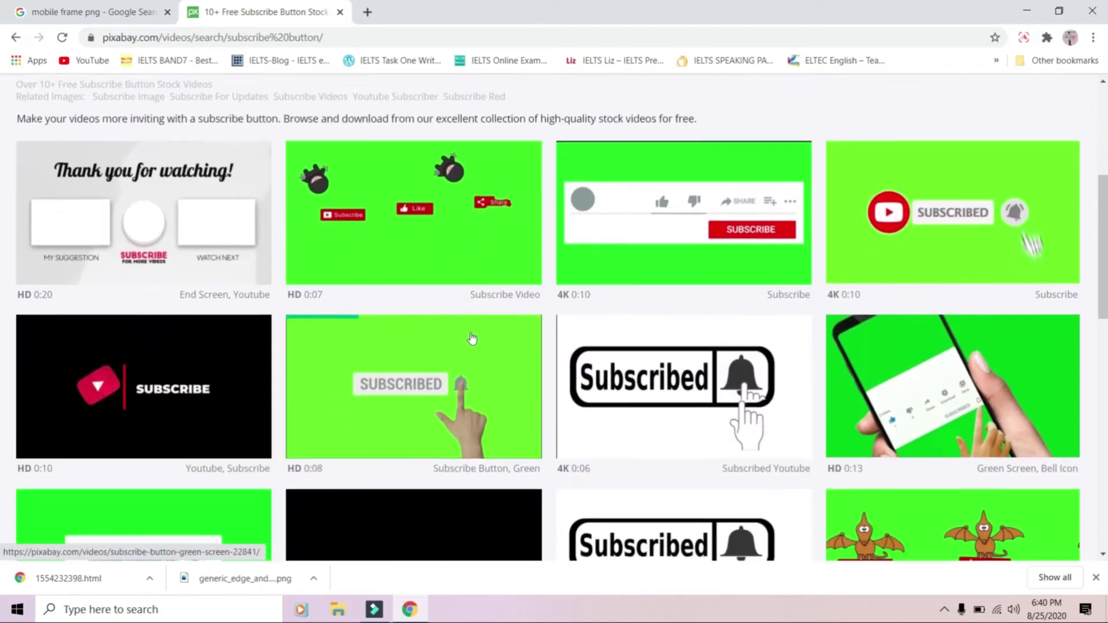
pyautogui.scroll(-5, 472, 339)
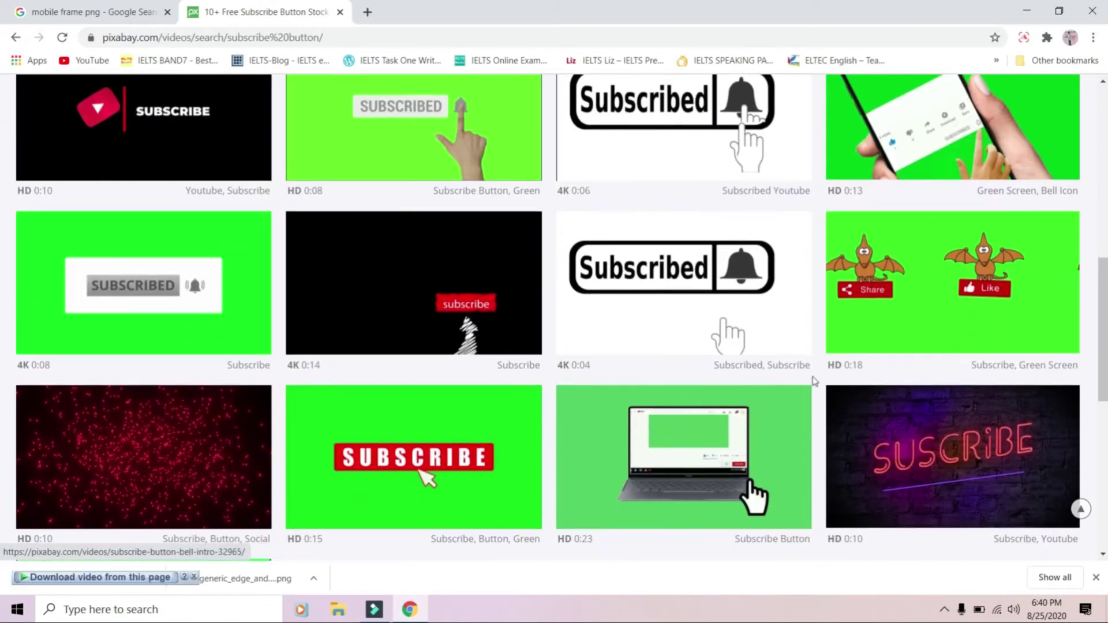
pyautogui.scroll(10, 813, 380)
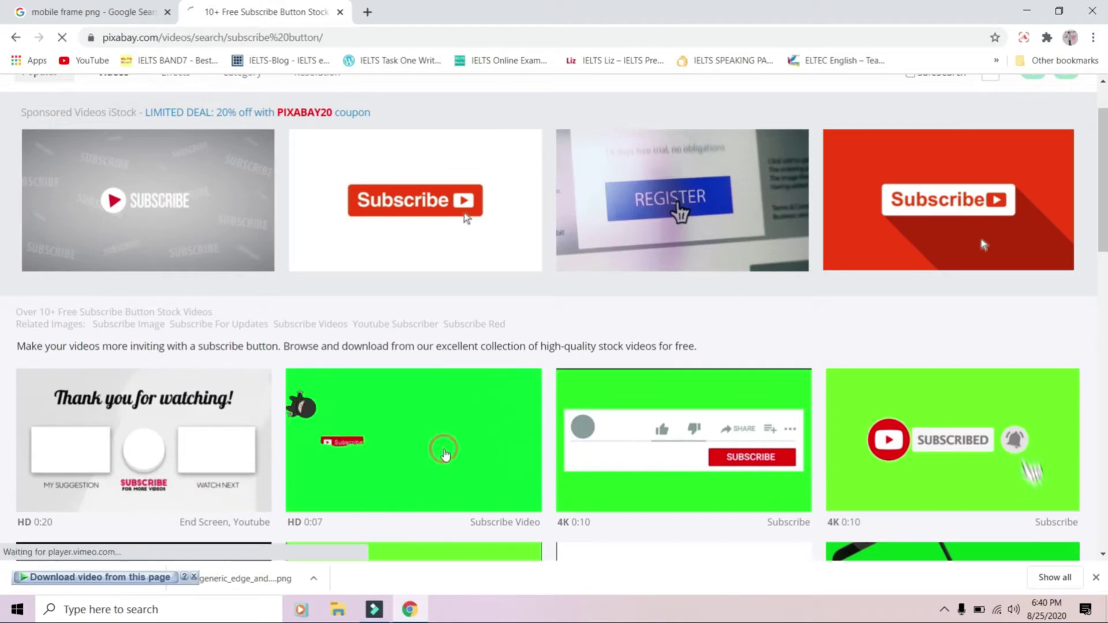
pyautogui.click(445, 455)
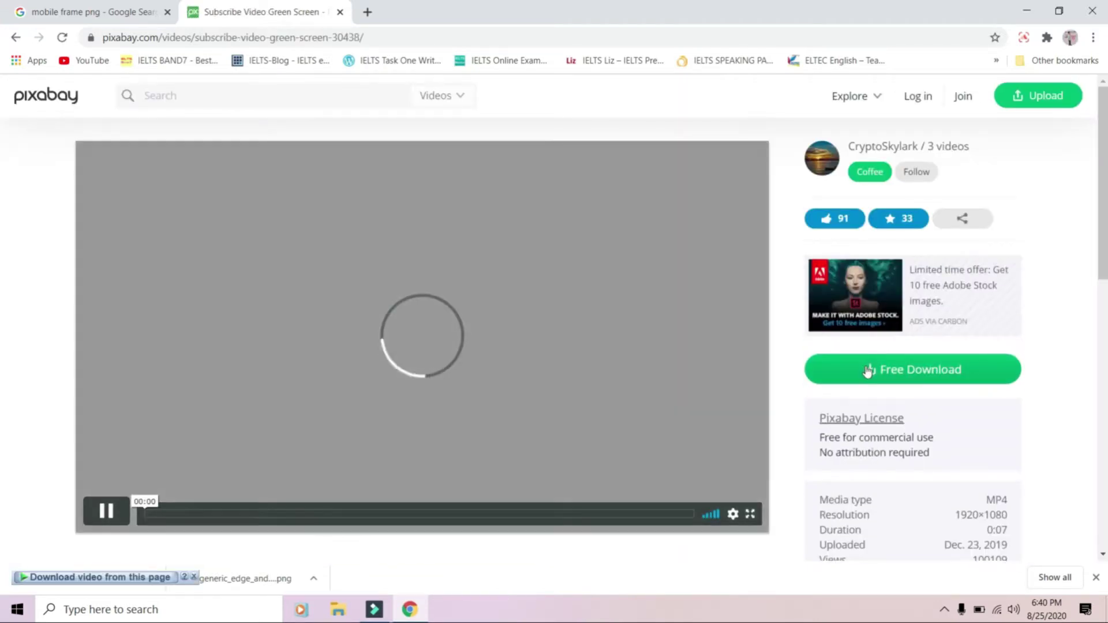
pyautogui.click(867, 371)
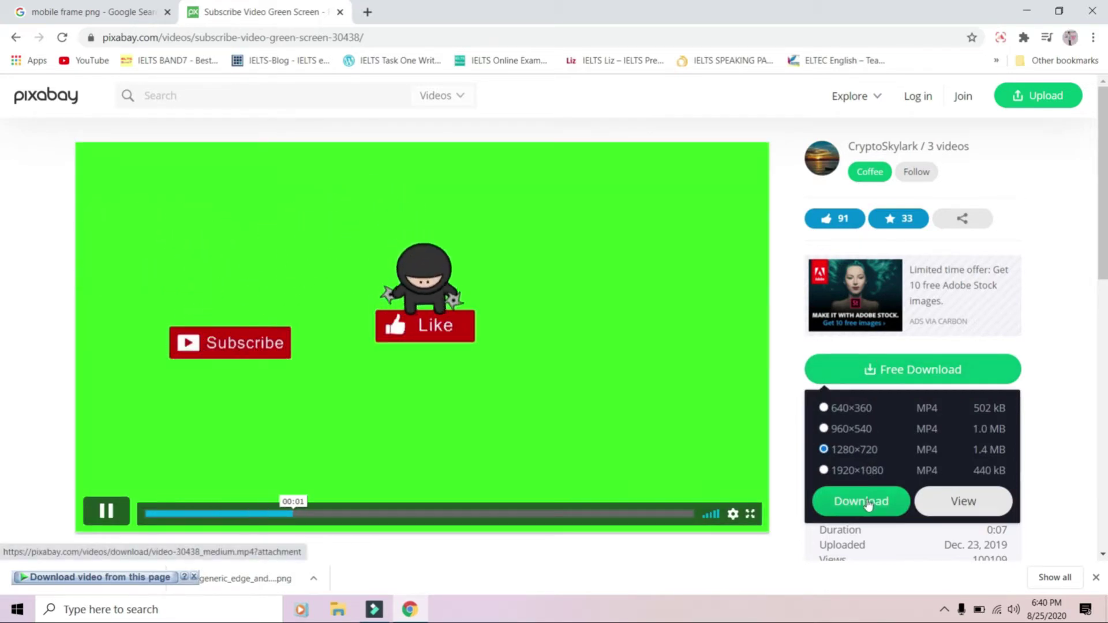
pyautogui.click(868, 503)
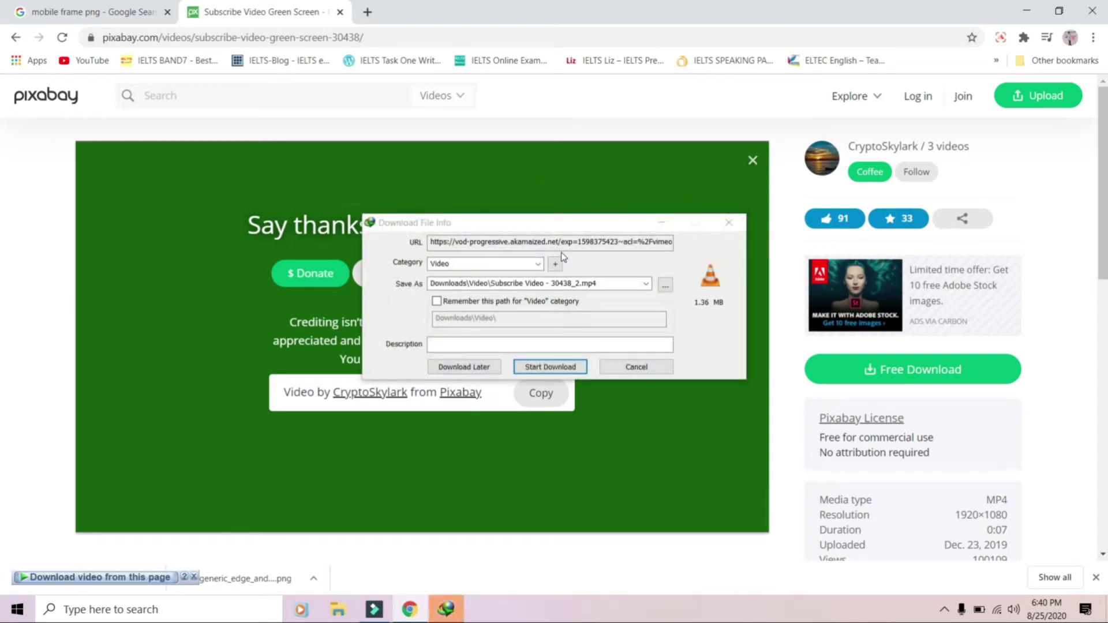
pyautogui.click(550, 367)
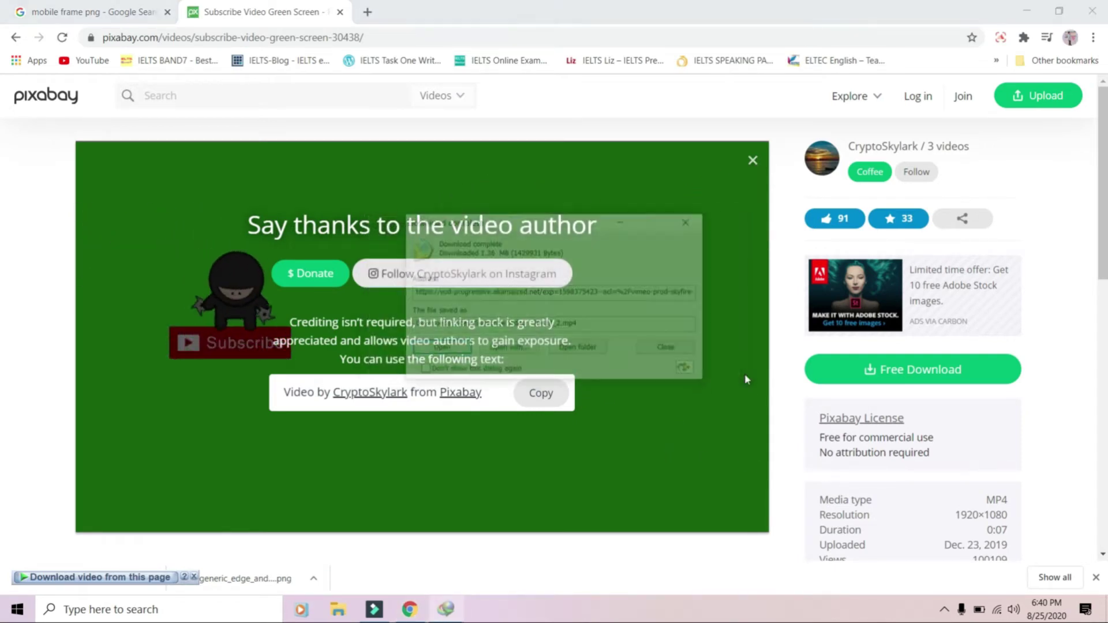
pyautogui.click(668, 349)
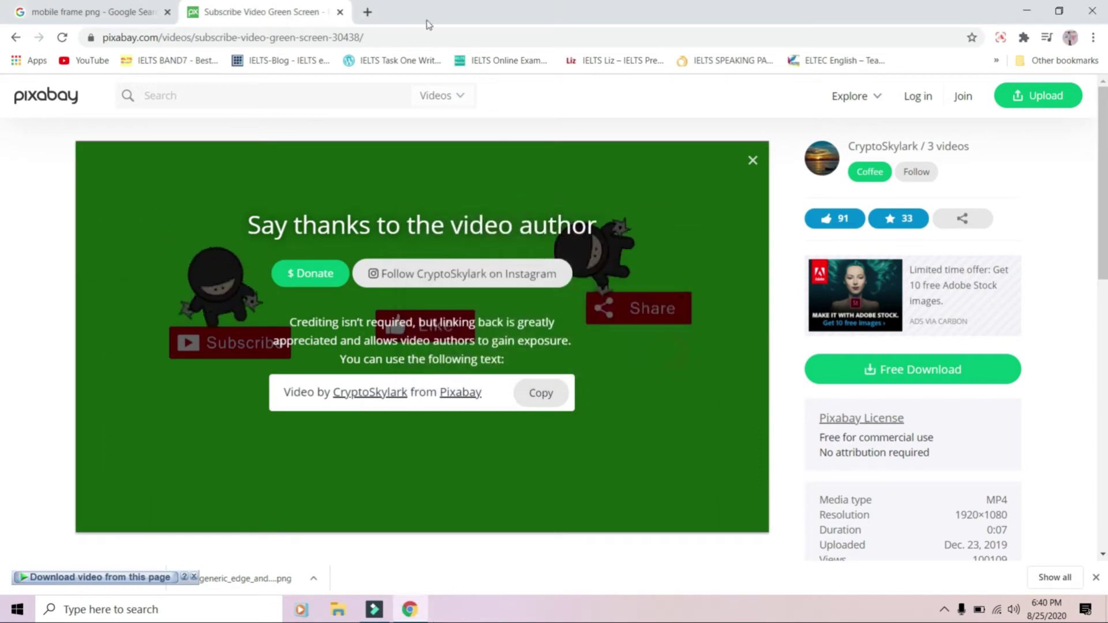
# Close the Pixabay page and the browser, and switch to Wondershare Filmora9.
pyautogui.click(340, 12)
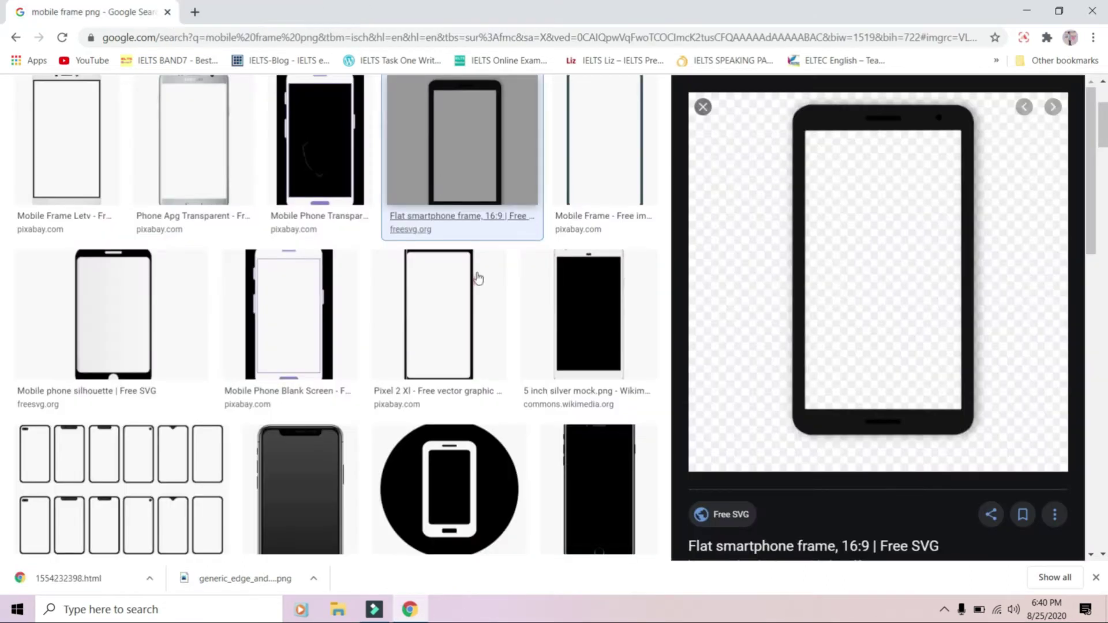
pyautogui.click(1090, 19)
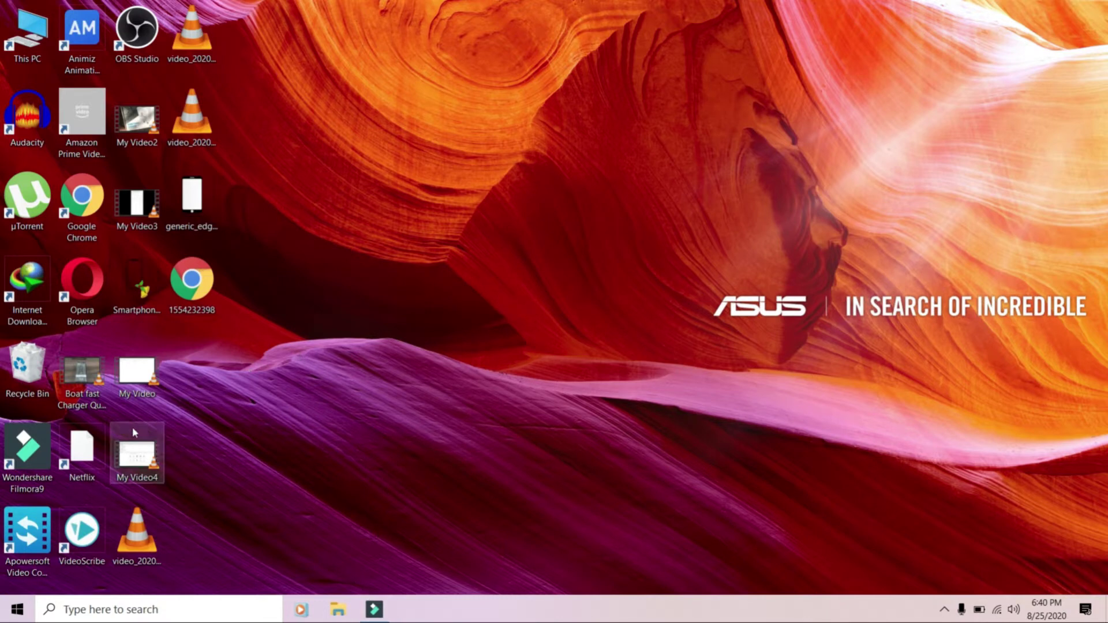
pyautogui.click(40, 447)
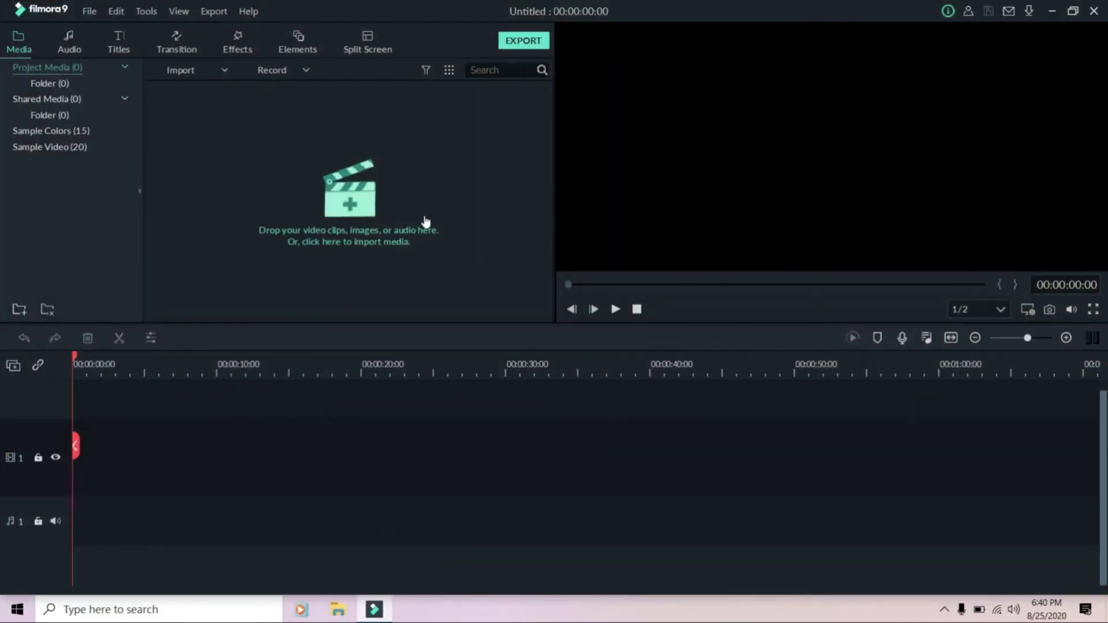
# Import generic_edge_android_phone_device and Smartphone-Mobile-Phone-Mistletoe-Frame-Bell-5463614 from the Desktop into the project media.
pyautogui.click(181, 71)
pyautogui.click(189, 90)
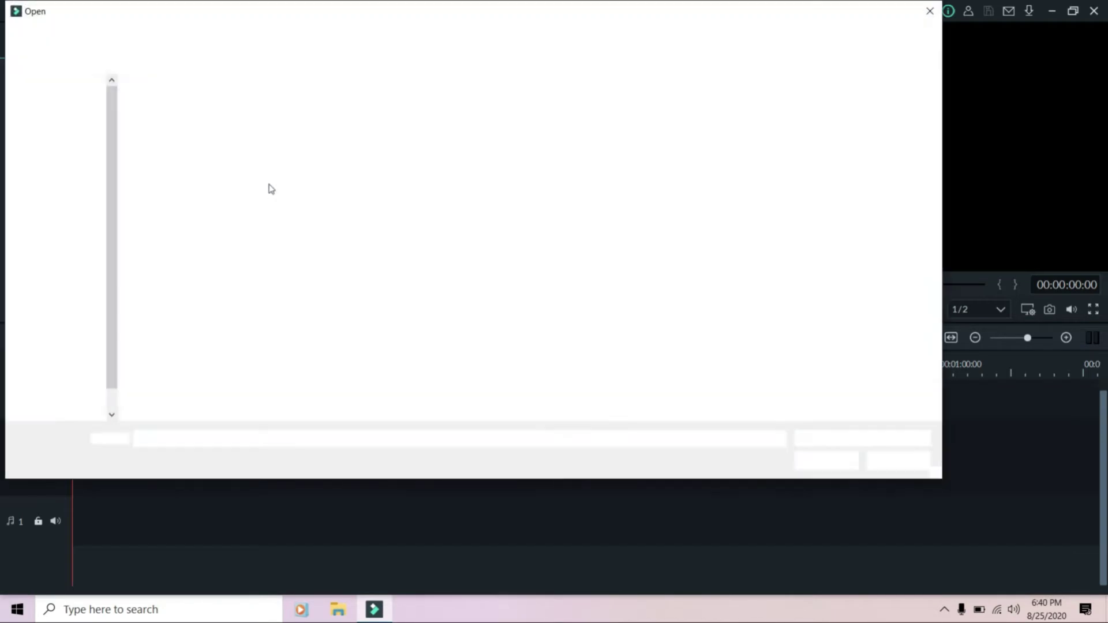
pyautogui.click(257, 144)
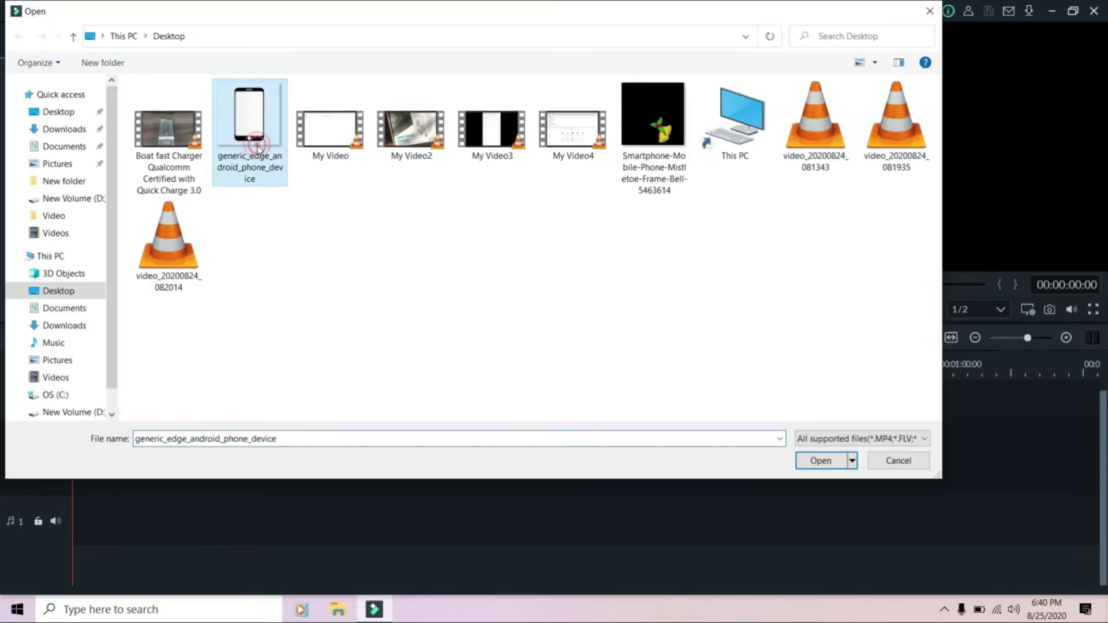
pyautogui.keyDown('ctrl'); pyautogui.click(635, 185); pyautogui.keyUp('ctrl')
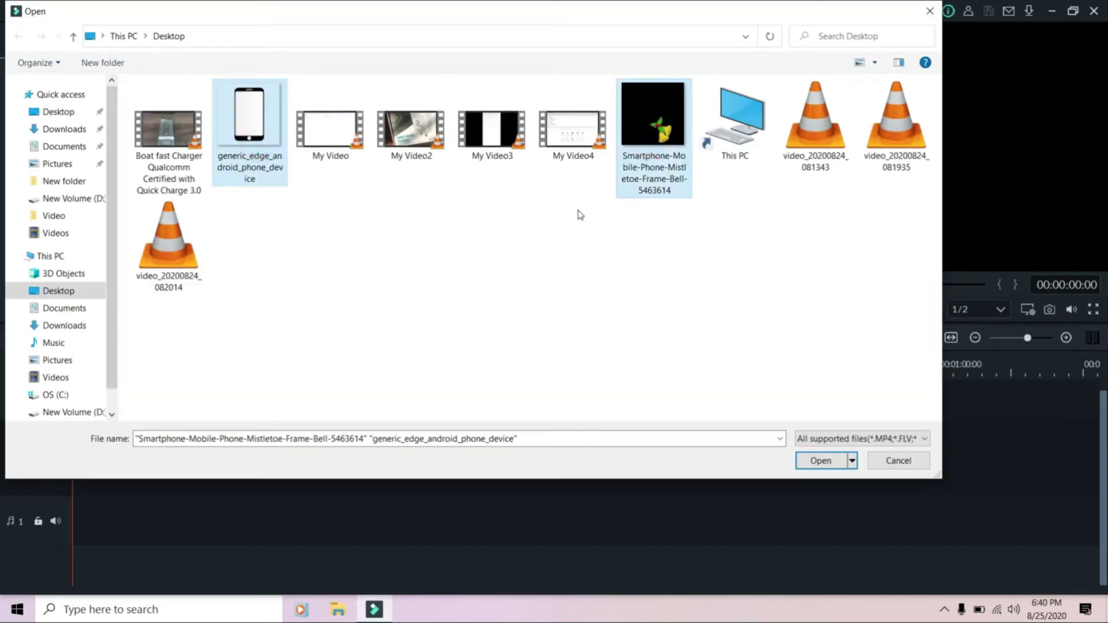
pyautogui.click(820, 460)
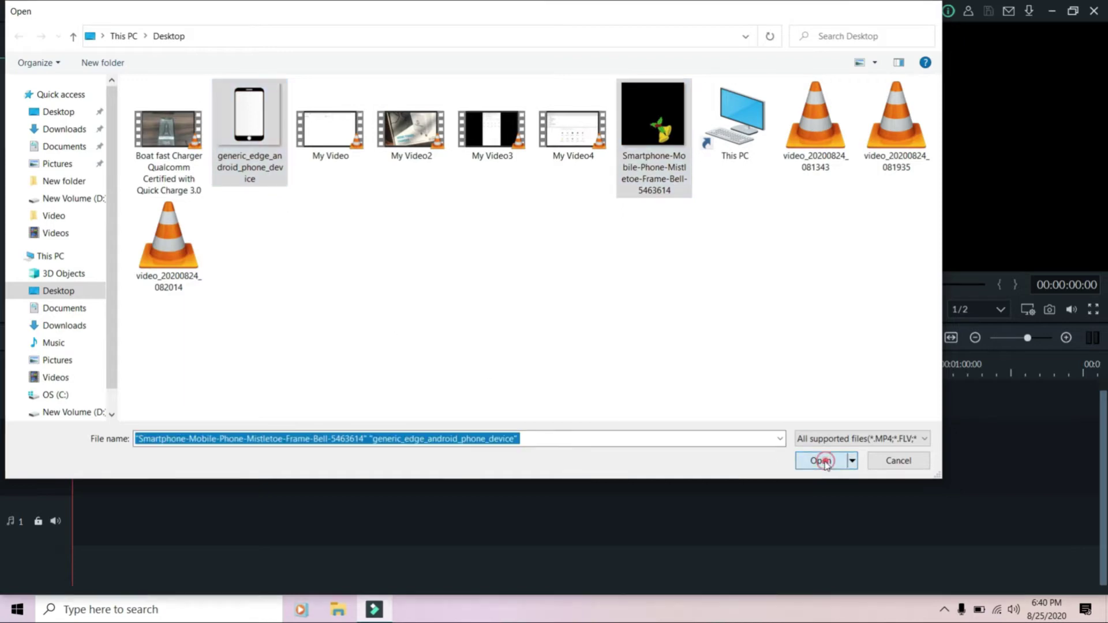
# Import the green-screen Subscribe Video file into the project media.
pyautogui.click(191, 72)
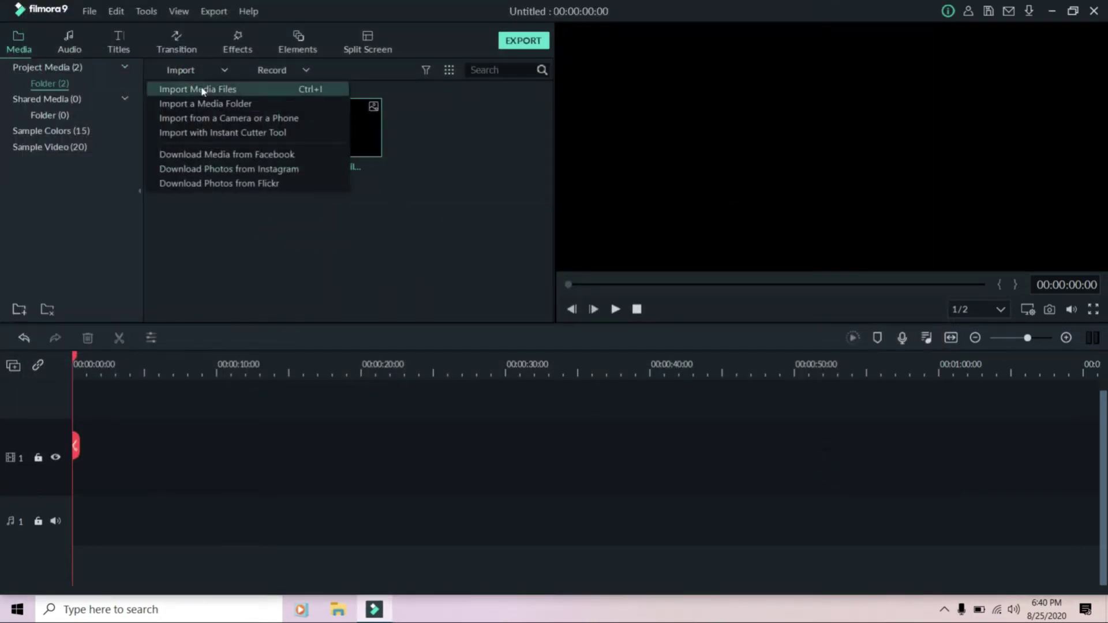
pyautogui.click(203, 89)
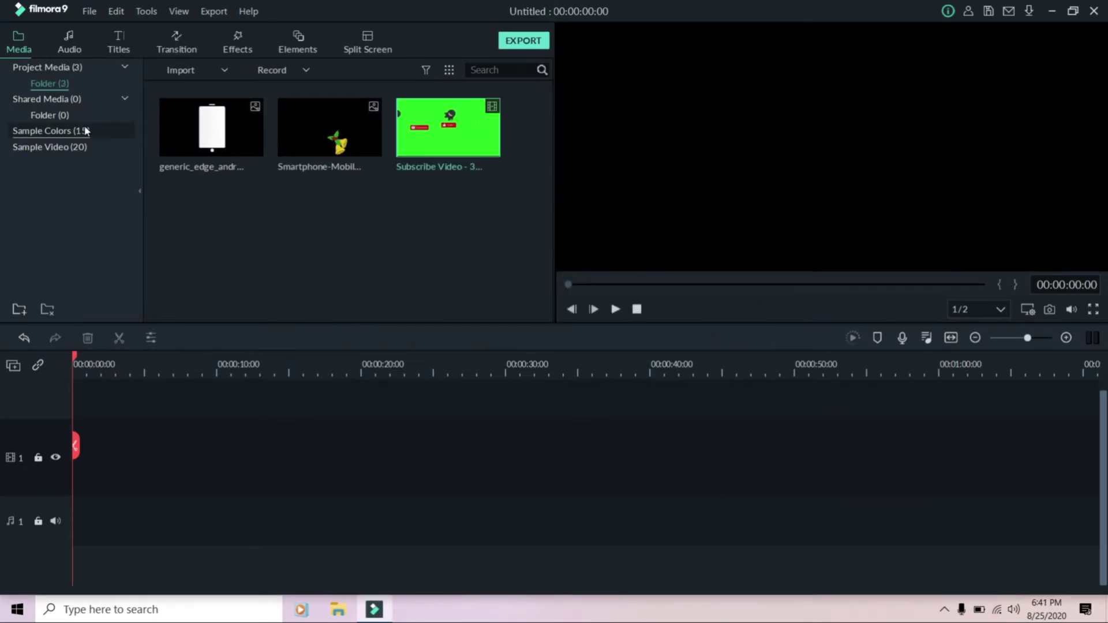
pyautogui.moveTo(222, 147)
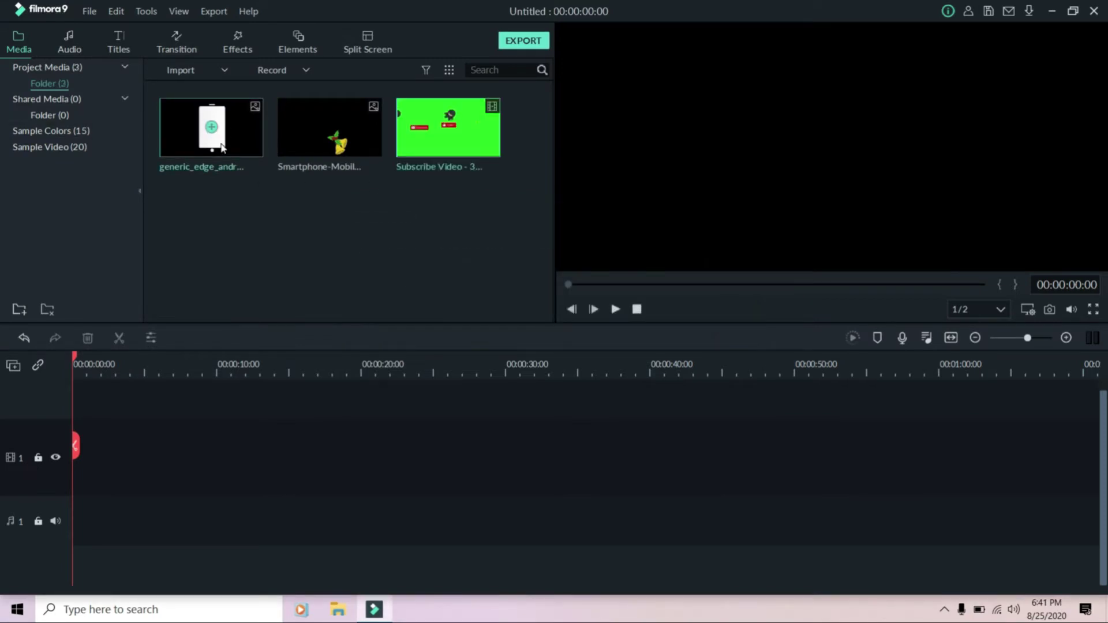
# Add the Gradient 2 sample color to video track 1 and extend its clip from the start to 00:00:53:22.
pyautogui.click(73, 132)
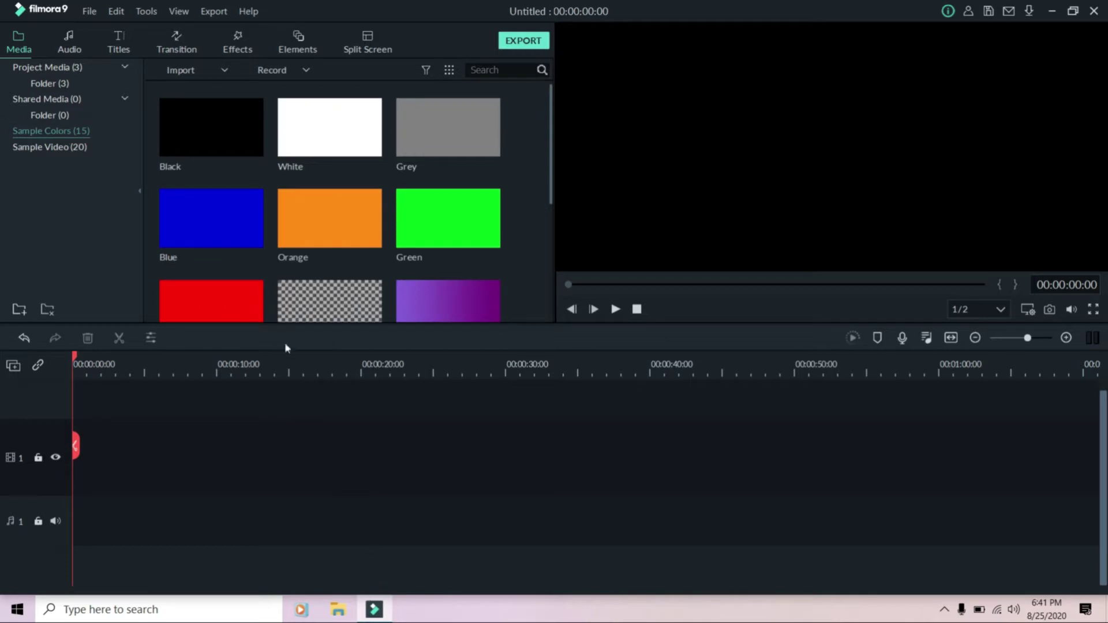
pyautogui.scroll(-4, 361, 252)
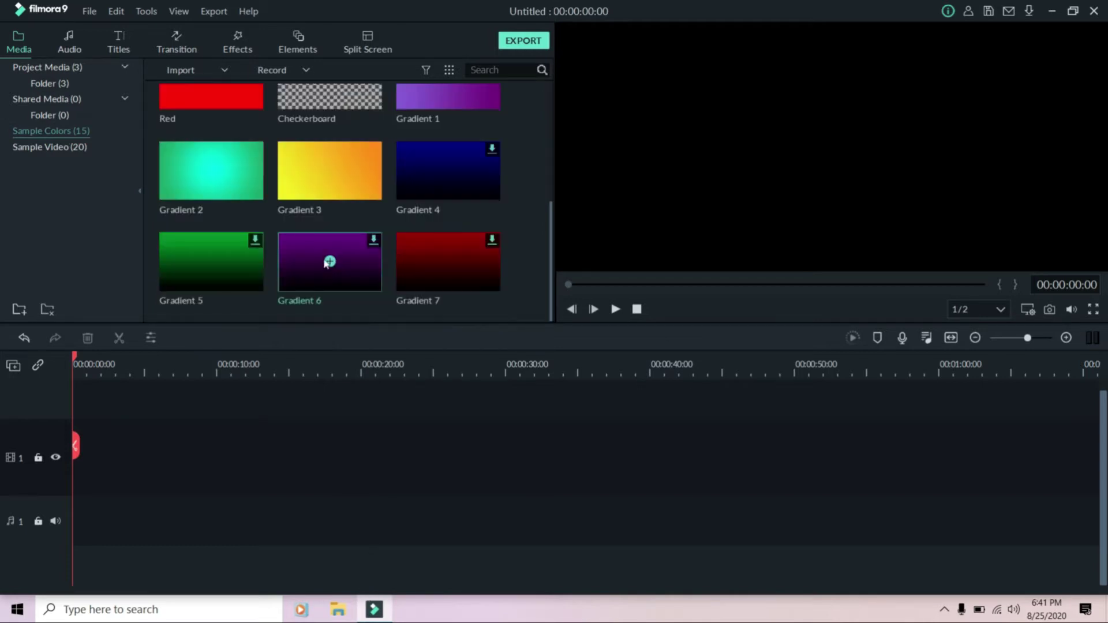
pyautogui.click(212, 171)
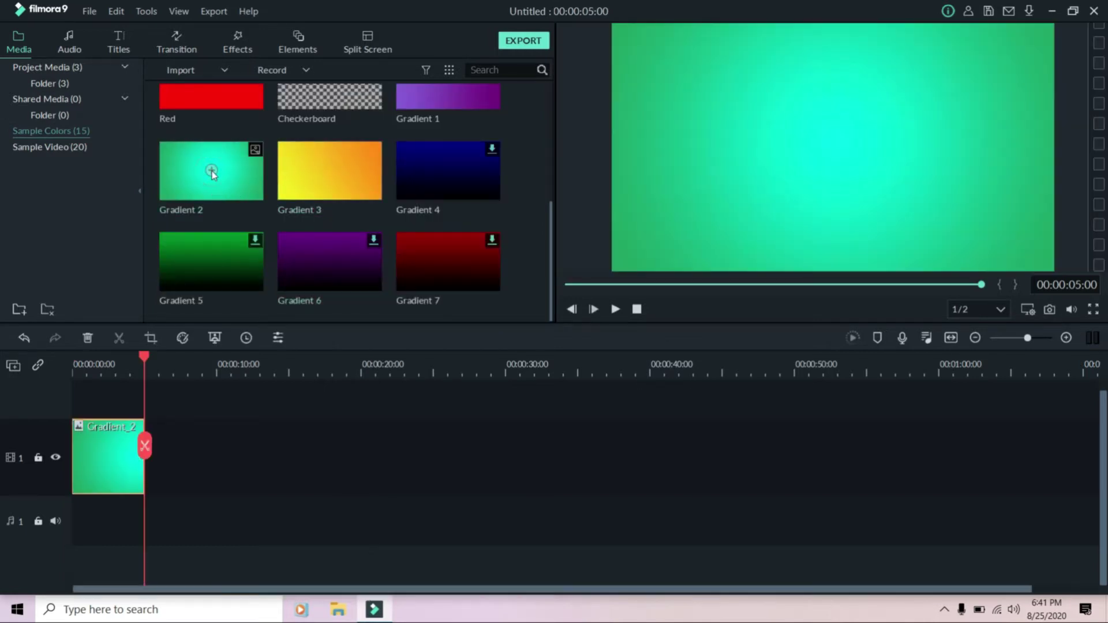
pyautogui.moveTo(146, 359); pyautogui.dragTo(33, 397)
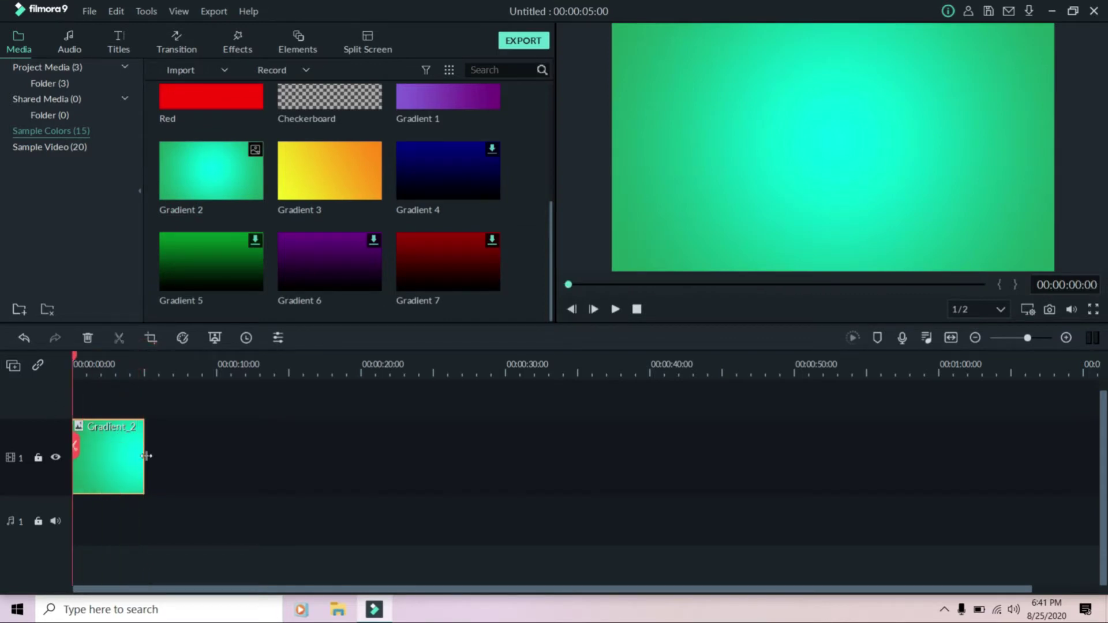
pyautogui.moveTo(146, 455); pyautogui.dragTo(867, 433)
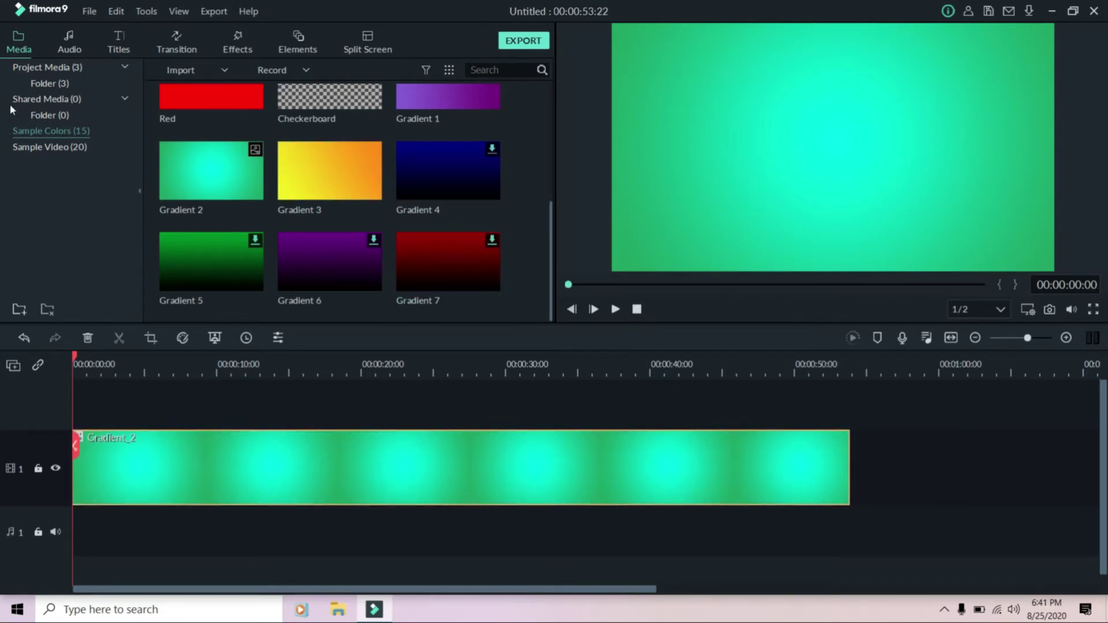
# Place the generic_edge_android phone image at the start of track 2 and move it to the left part of the frame.
pyautogui.click(47, 68)
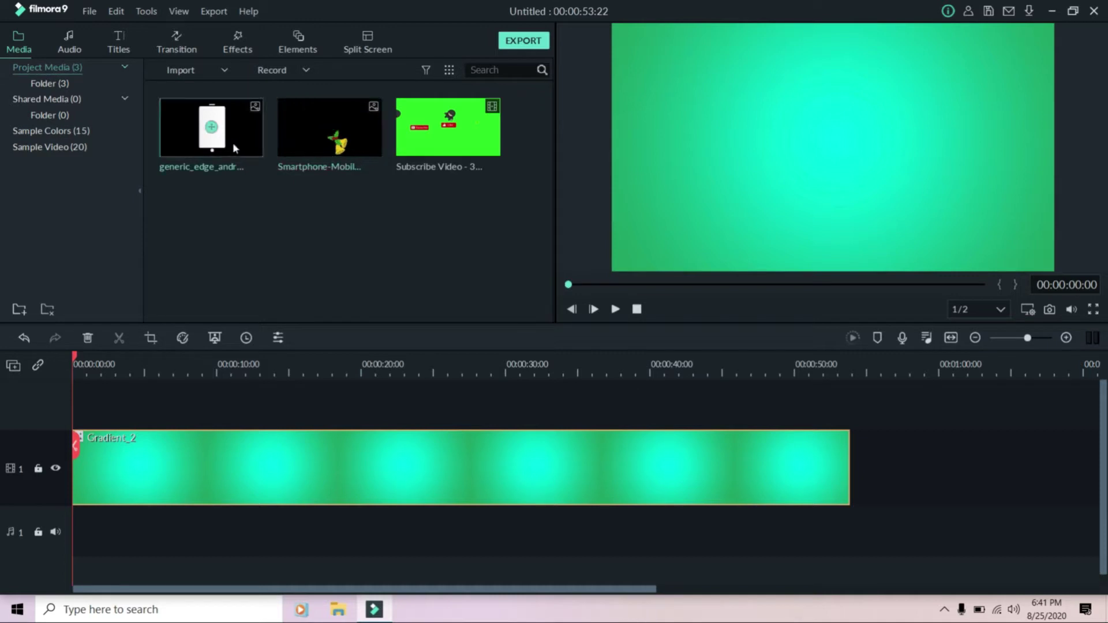
pyautogui.moveTo(197, 287); pyautogui.dragTo(52, 432)
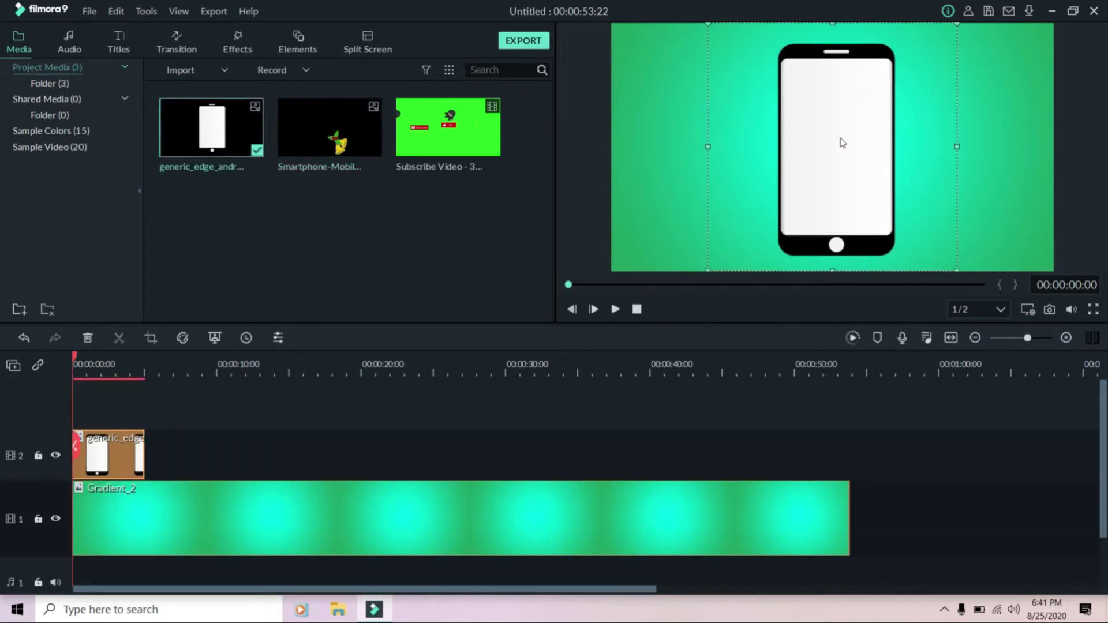
pyautogui.moveTo(836, 136); pyautogui.dragTo(702, 141)
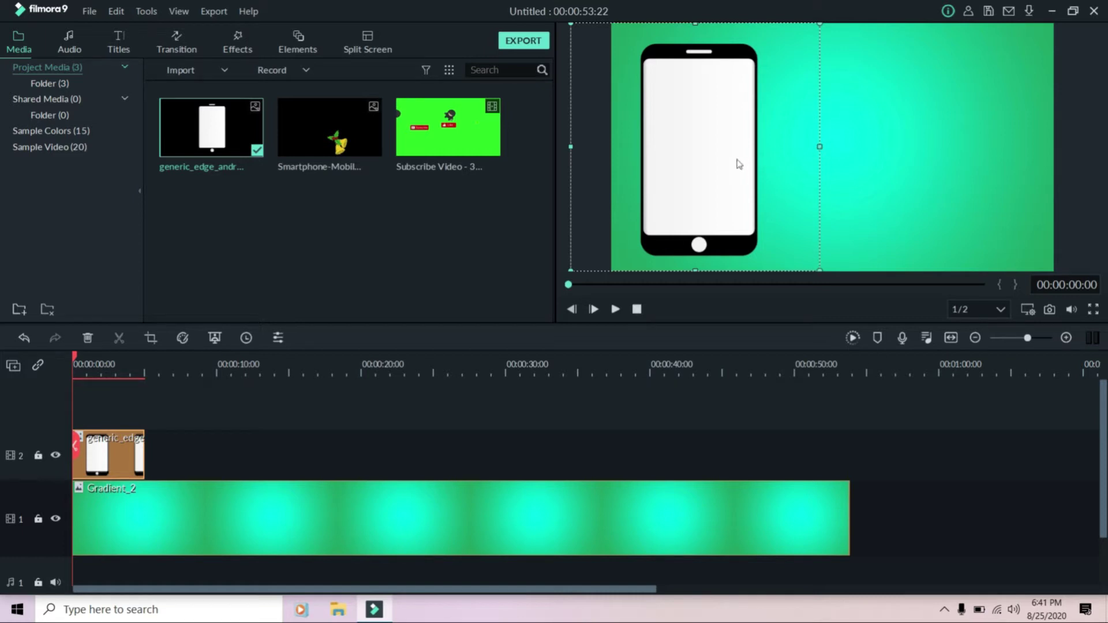
pyautogui.moveTo(722, 150); pyautogui.dragTo(724, 141)
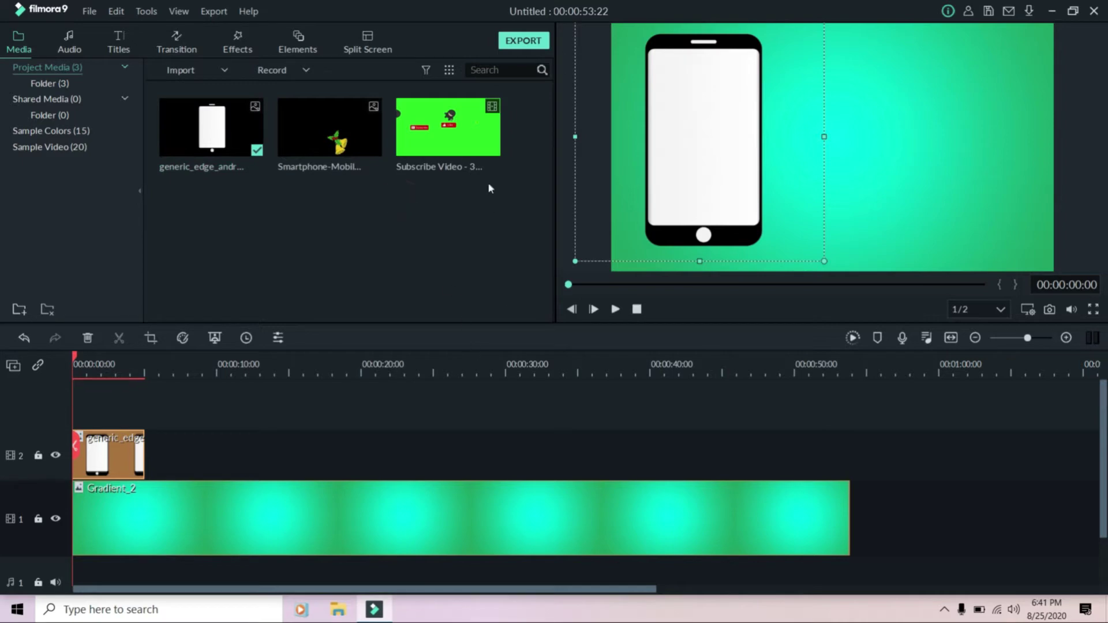
# Add the Subscribe Video at the start of track 3, keeping the project settings of 1920 x 1080 25fps.
pyautogui.moveTo(461, 135); pyautogui.dragTo(429, 254)
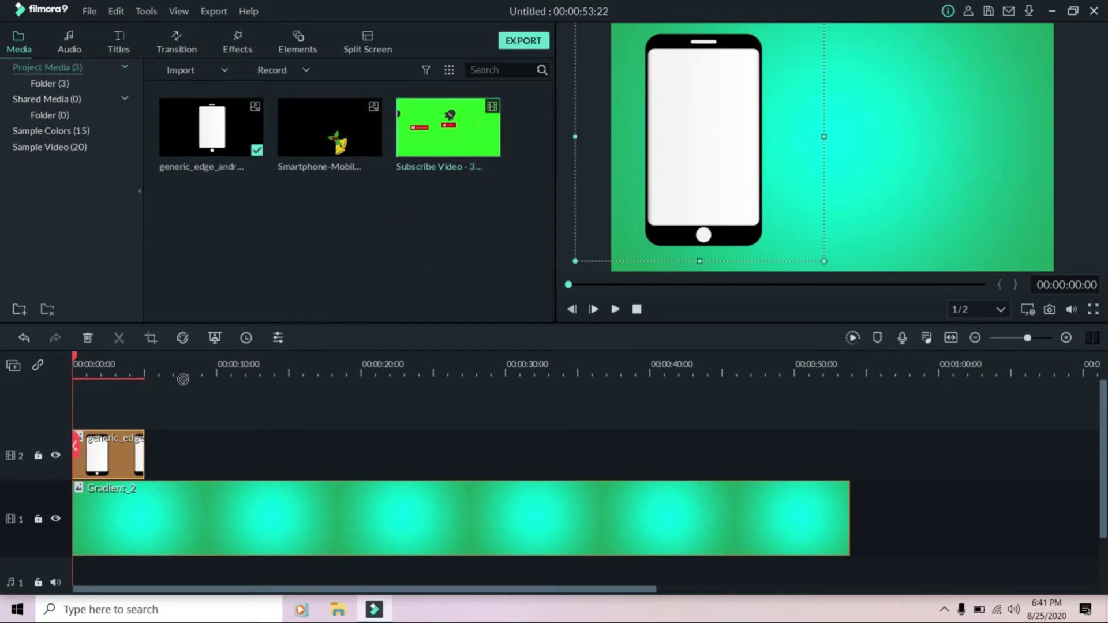
pyautogui.moveTo(183, 380); pyautogui.dragTo(52, 407)
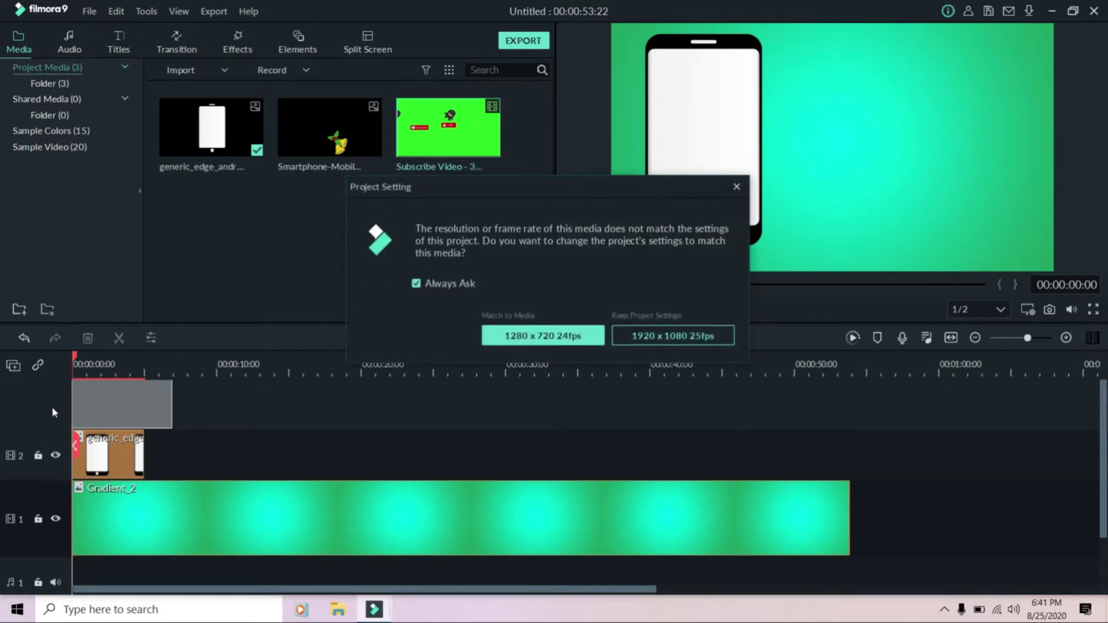
pyautogui.click(622, 338)
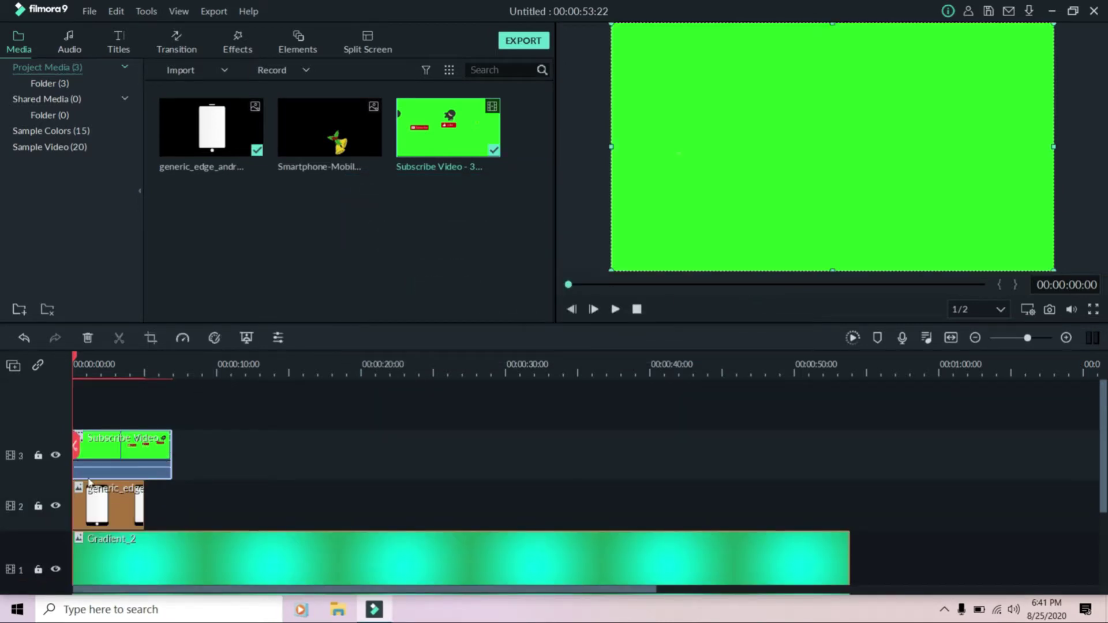
# Key out the Subscribe Video clip's green background with Green Screen and play back the result.
pyautogui.click(247, 338)
pyautogui.click(507, 304)
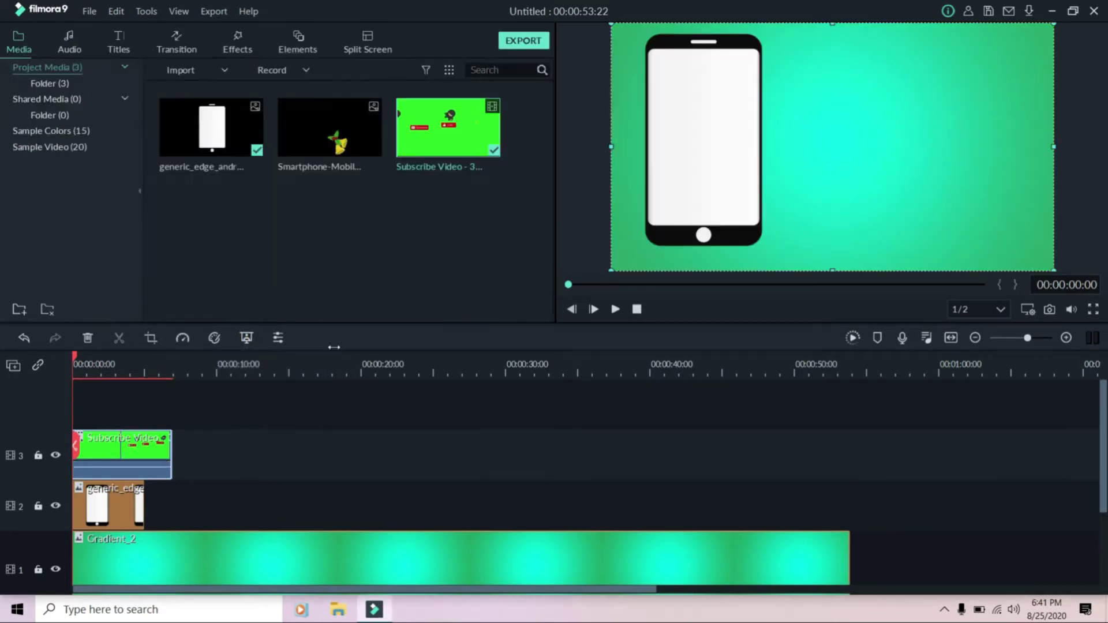
pyautogui.click(613, 310)
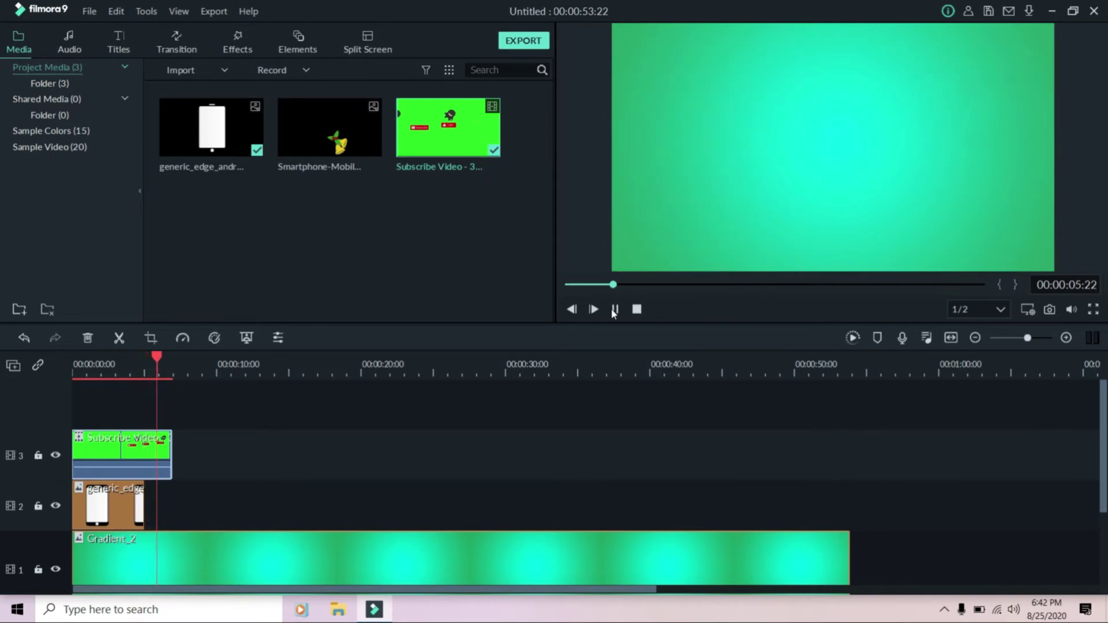
pyautogui.click(613, 310)
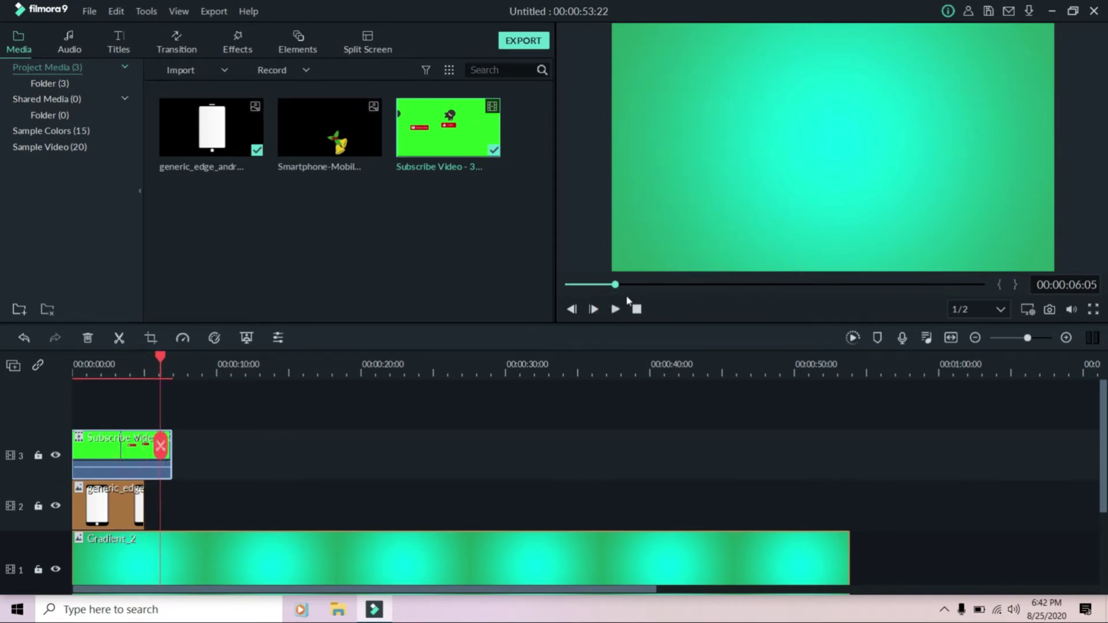
# Go to 00:00:01:01 and reposition the Subscribe animation just to the right of the phone in the frame.
pyautogui.moveTo(161, 358); pyautogui.dragTo(87, 369)
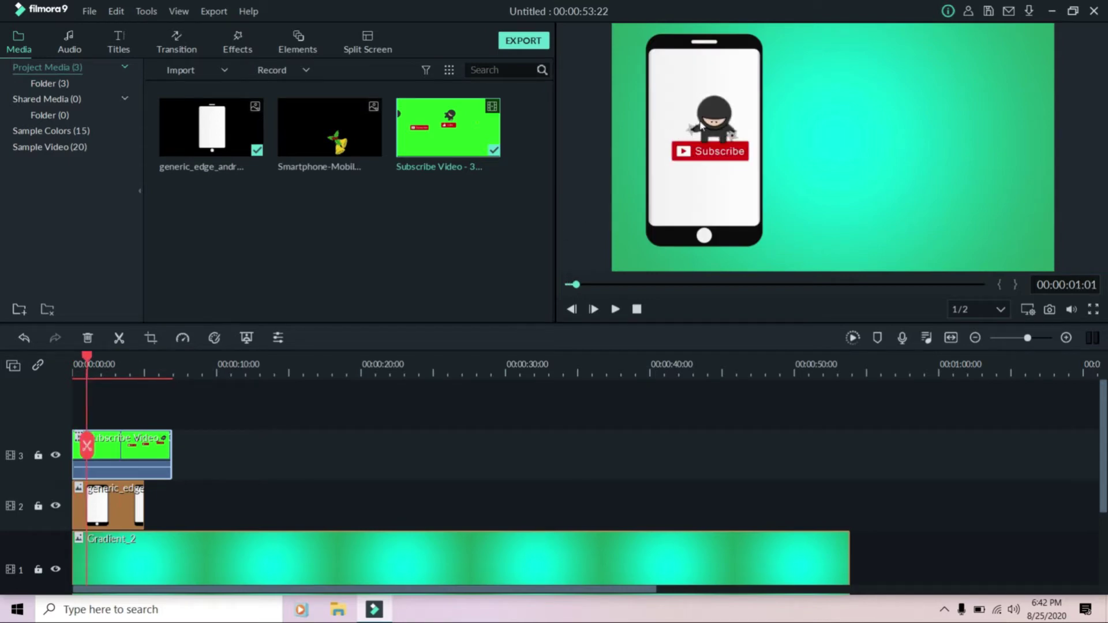
pyautogui.click(701, 129)
pyautogui.moveTo(710, 134); pyautogui.dragTo(825, 137)
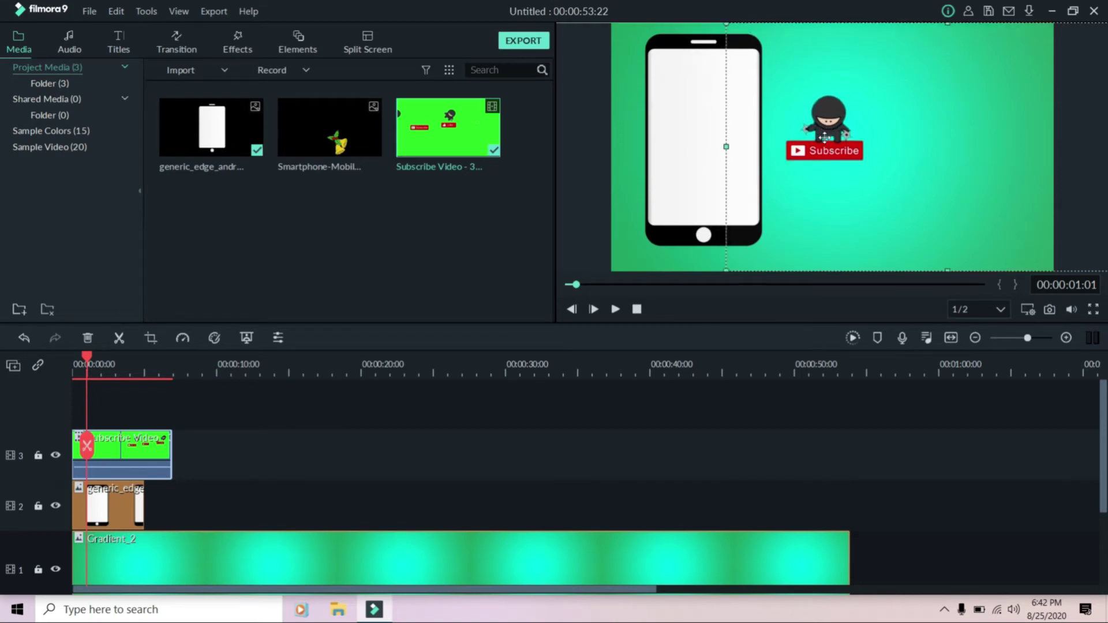
# Split the Subscribe Video clip at 00:00:02:06, delete the part after the cut, and play the timeline from the start.
pyautogui.click(613, 310)
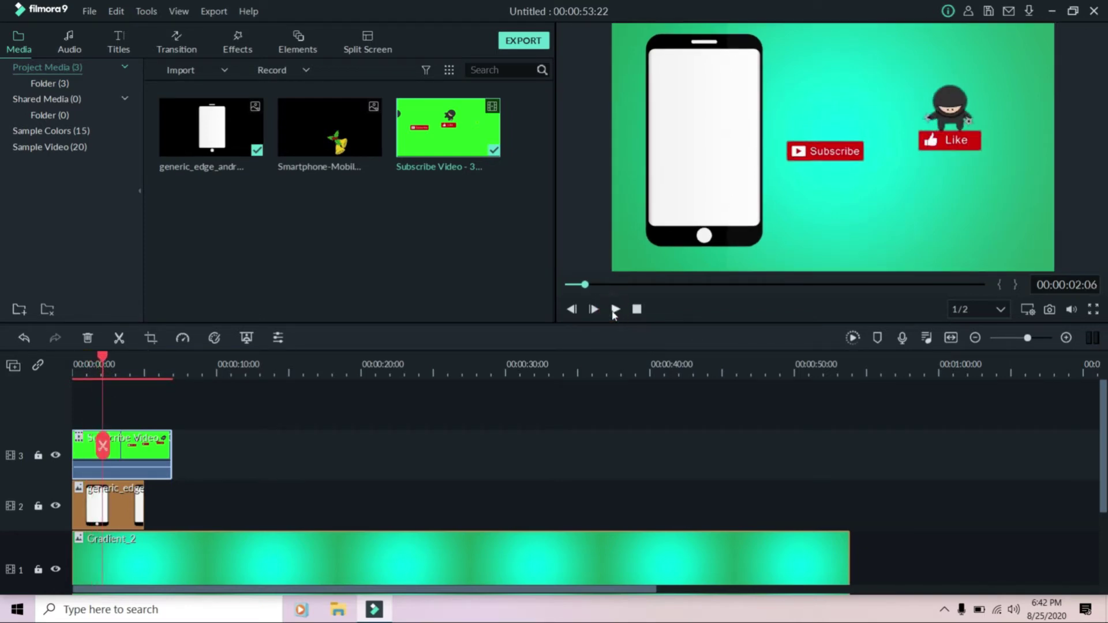
pyautogui.click(102, 448)
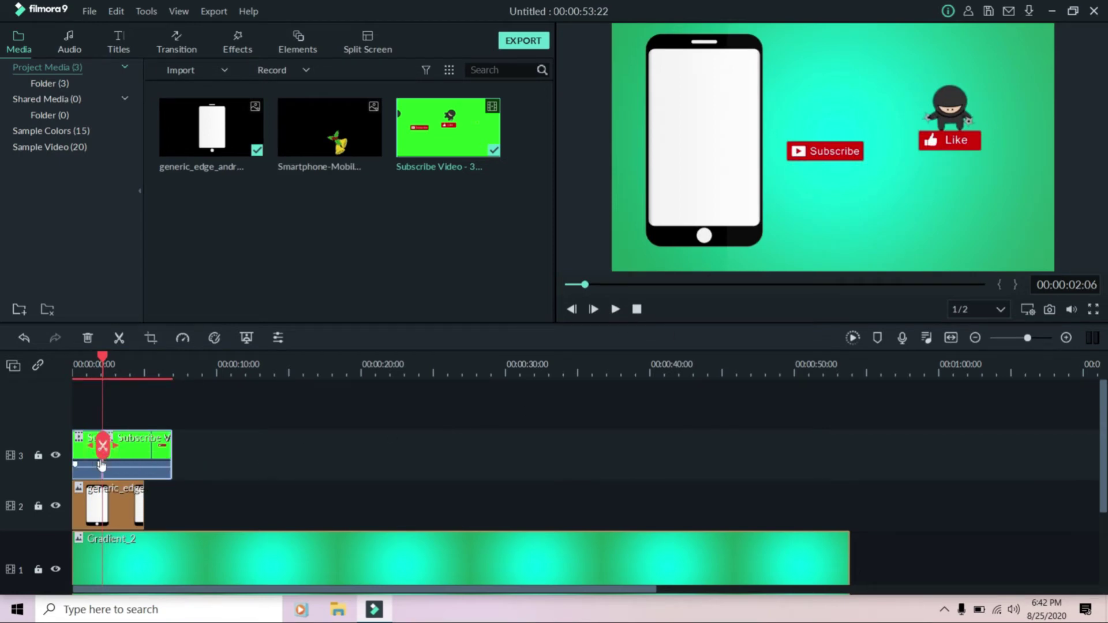
pyautogui.rightClick(148, 470)
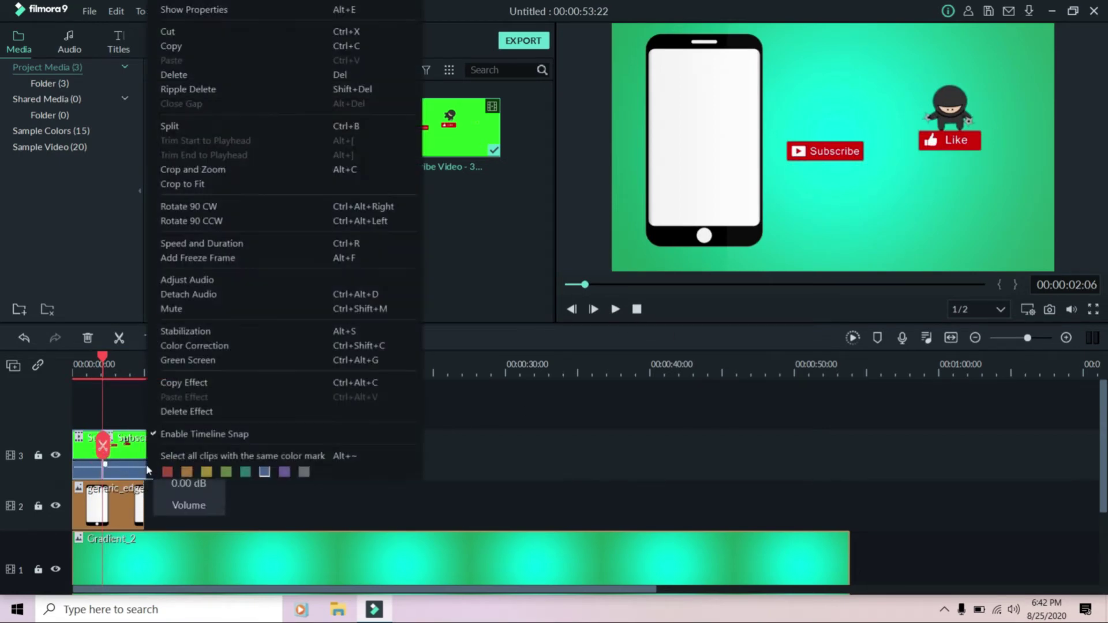
pyautogui.click(220, 78)
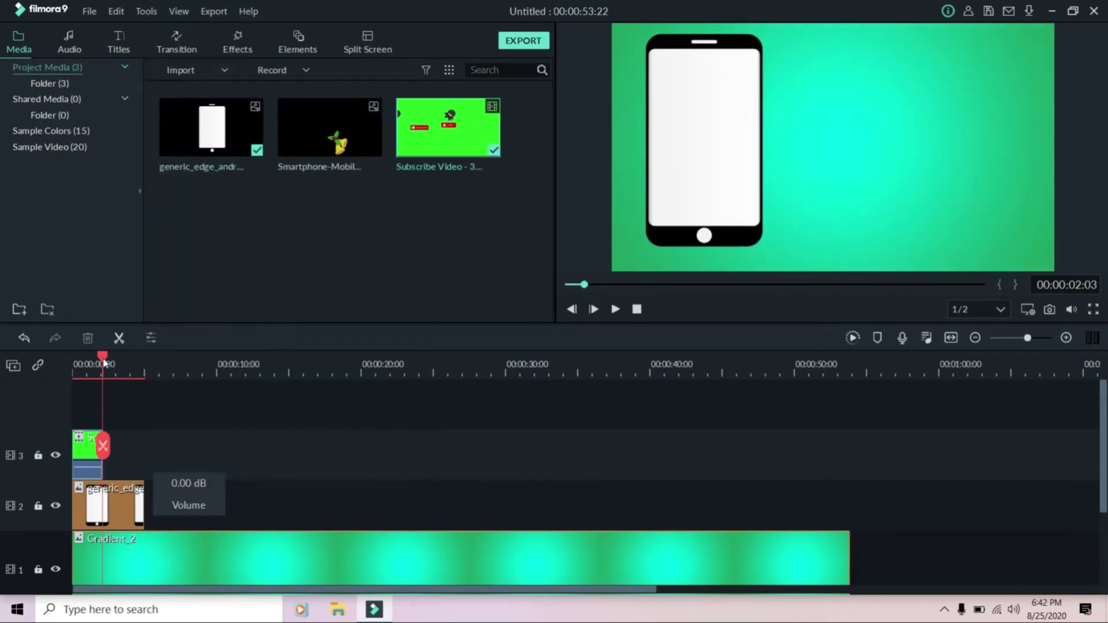
pyautogui.moveTo(104, 361); pyautogui.dragTo(74, 360)
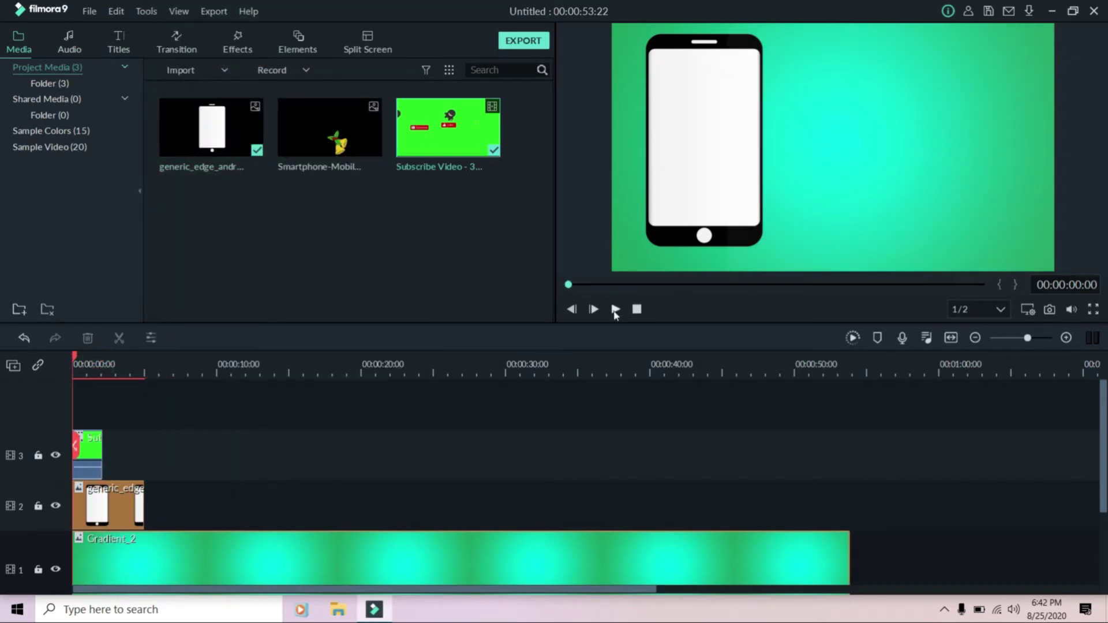
pyautogui.click(615, 310)
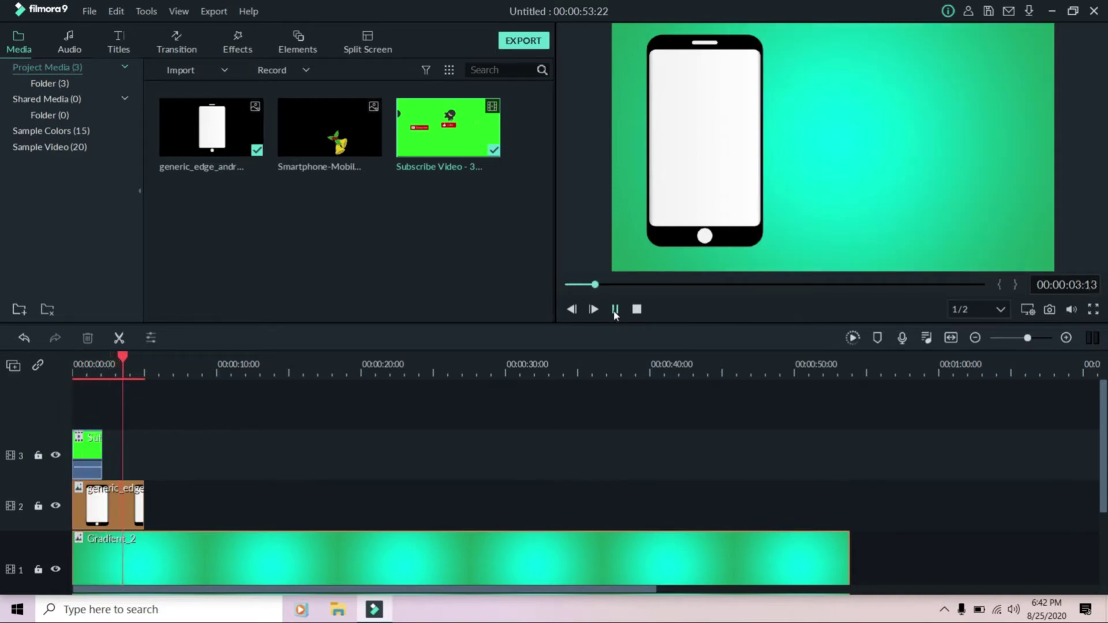
pyautogui.click(614, 311)
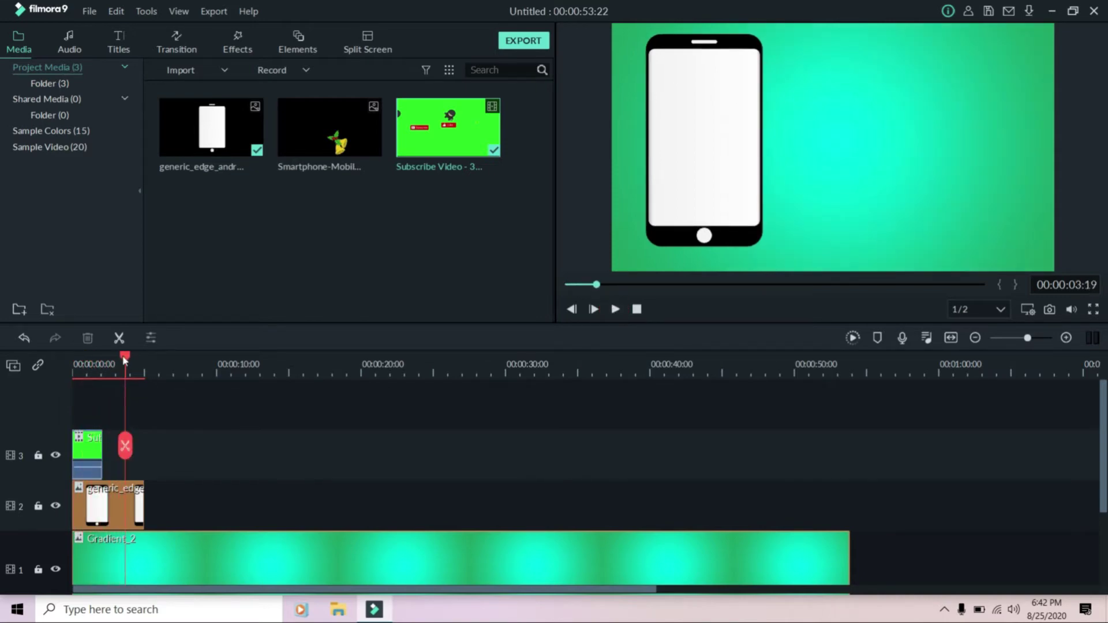
# Place Screenrecording_20200825_124836 at the start of track 4, then move and shrink it to fit inside the phone's screen.
pyautogui.moveTo(123, 359); pyautogui.dragTo(51, 378)
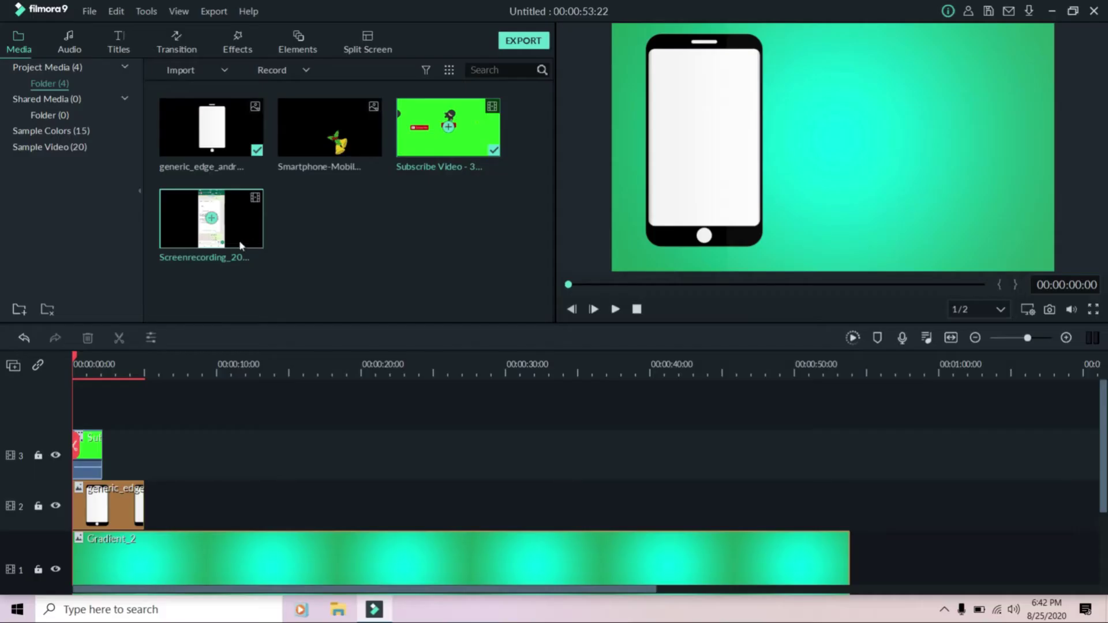
pyautogui.moveTo(228, 231); pyautogui.dragTo(75, 404)
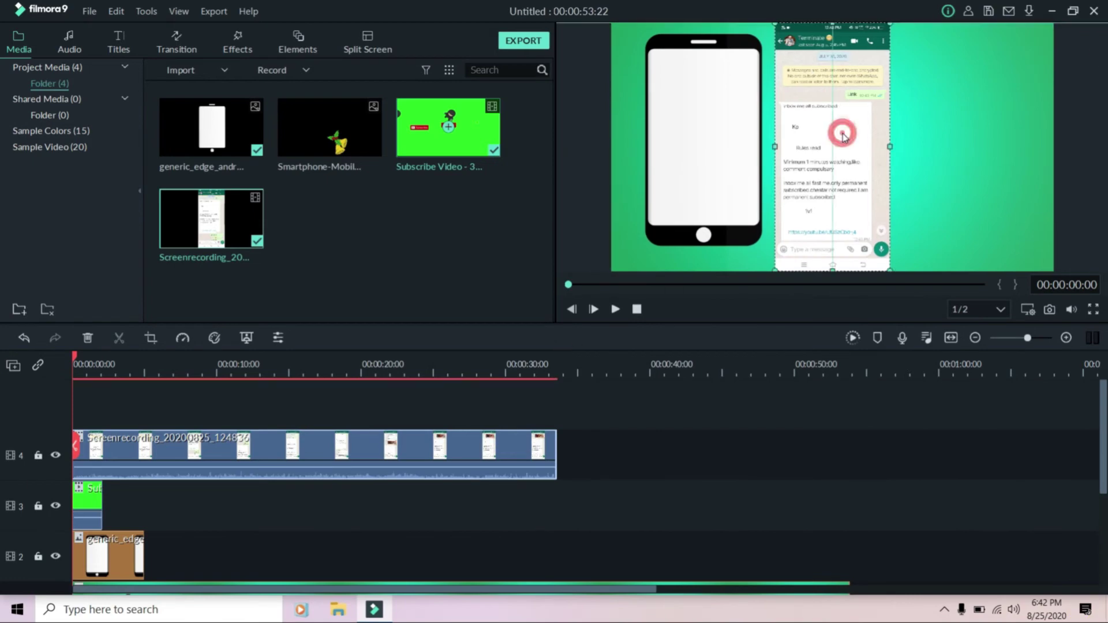
pyautogui.moveTo(830, 146); pyautogui.dragTo(711, 172)
pyautogui.moveTo(766, 45); pyautogui.dragTo(745, 49)
pyautogui.moveTo(746, 241); pyautogui.dragTo(738, 215)
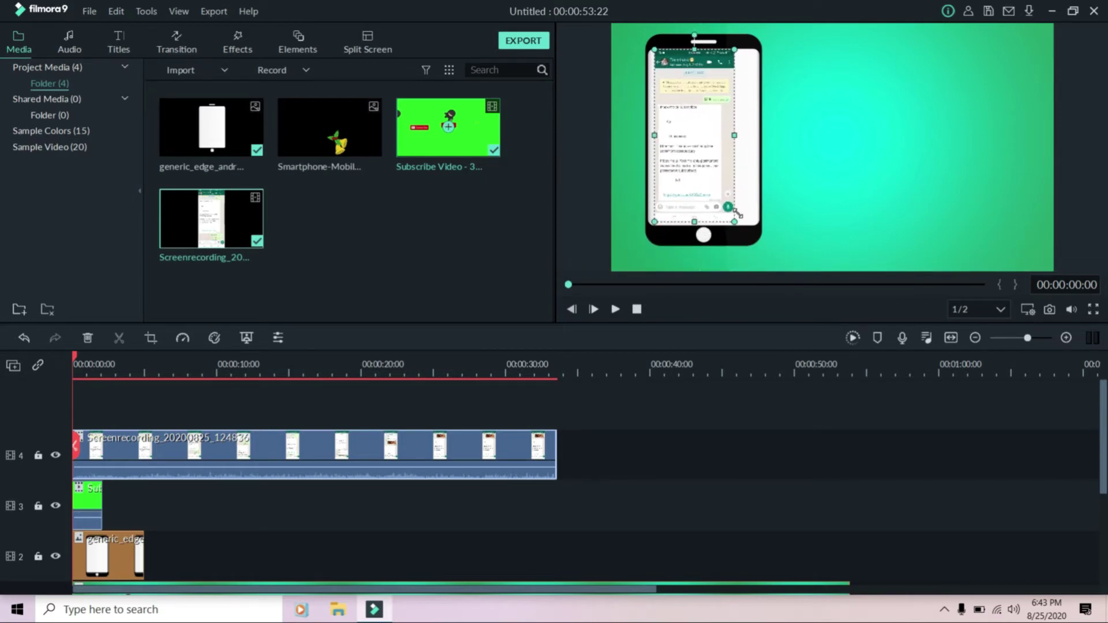
# Enlarge the preview area and stretch the screen recording to fill the phone's white screen.
pyautogui.moveTo(556, 316); pyautogui.dragTo(537, 317)
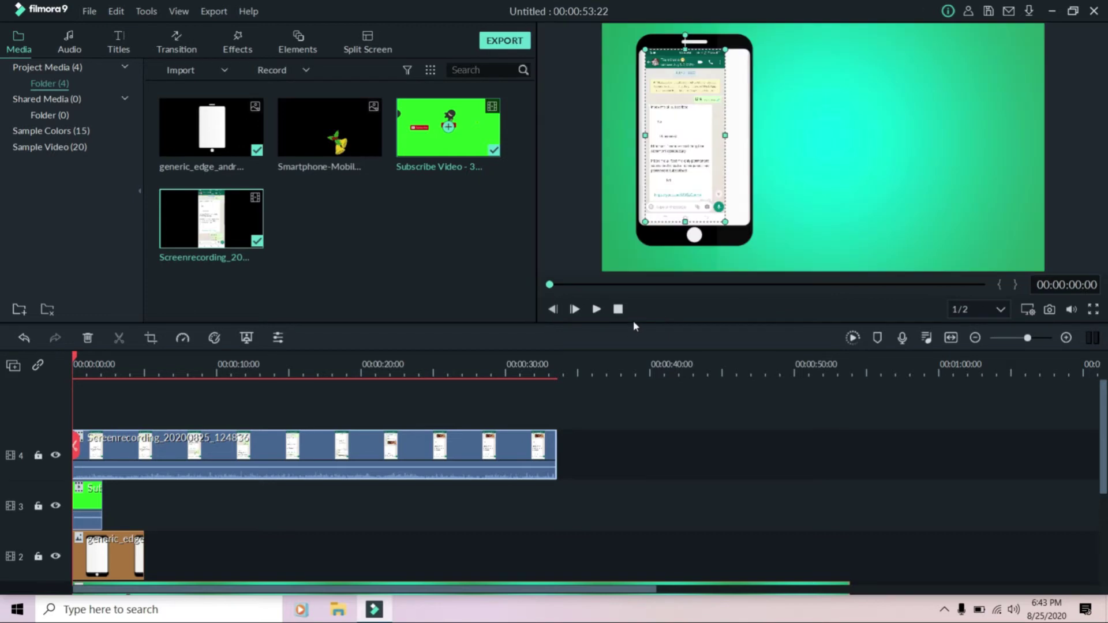
pyautogui.moveTo(637, 328); pyautogui.dragTo(639, 423)
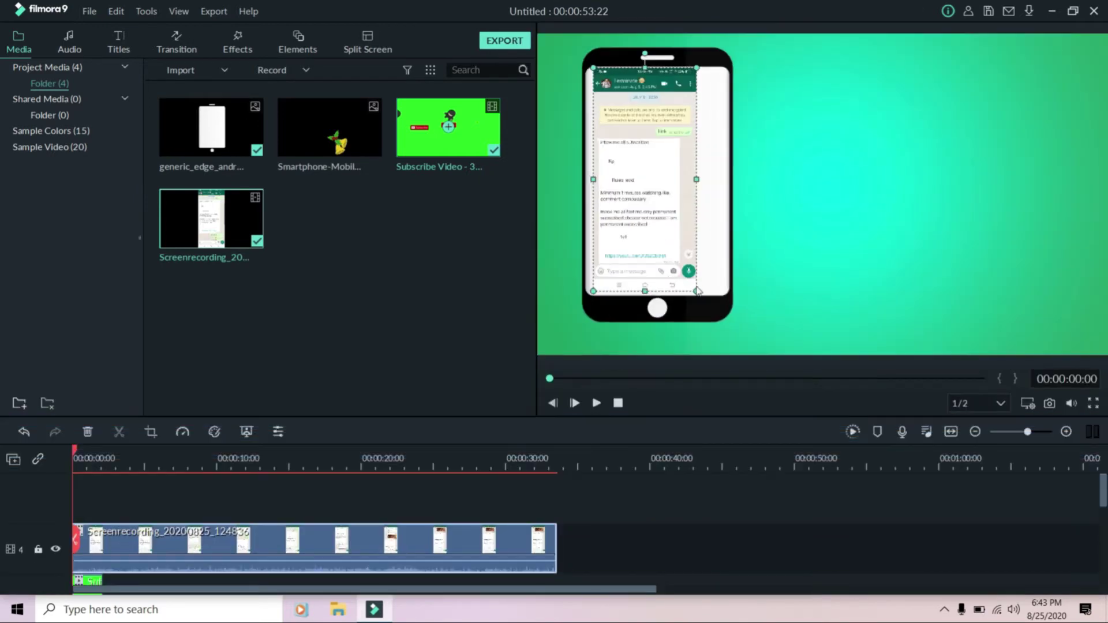
pyautogui.moveTo(696, 181); pyautogui.dragTo(725, 189)
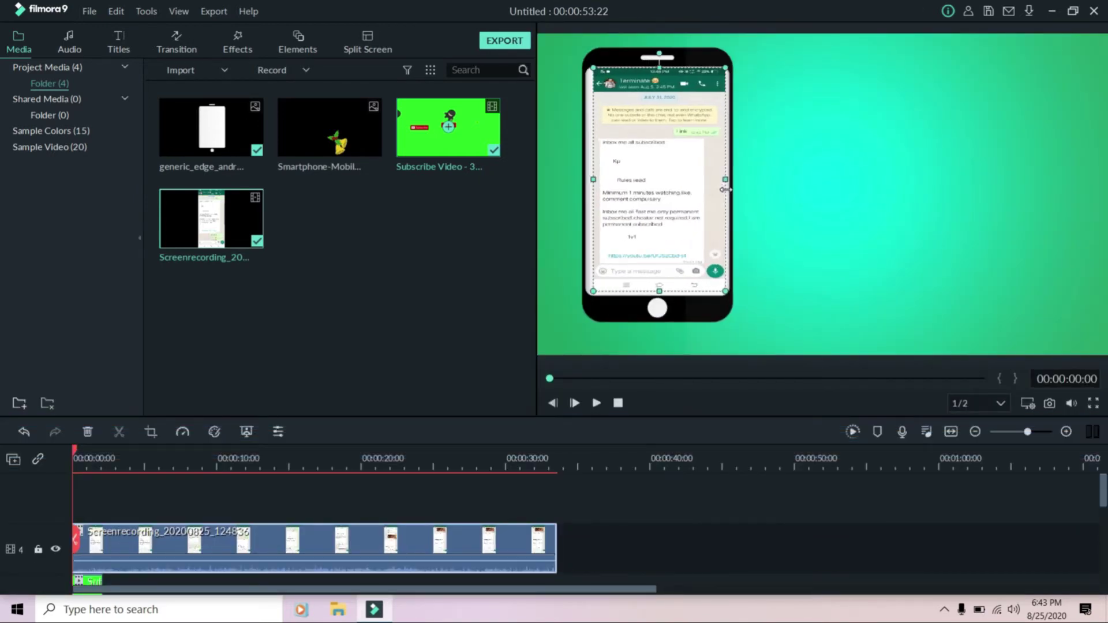
pyautogui.moveTo(724, 293); pyautogui.dragTo(728, 294)
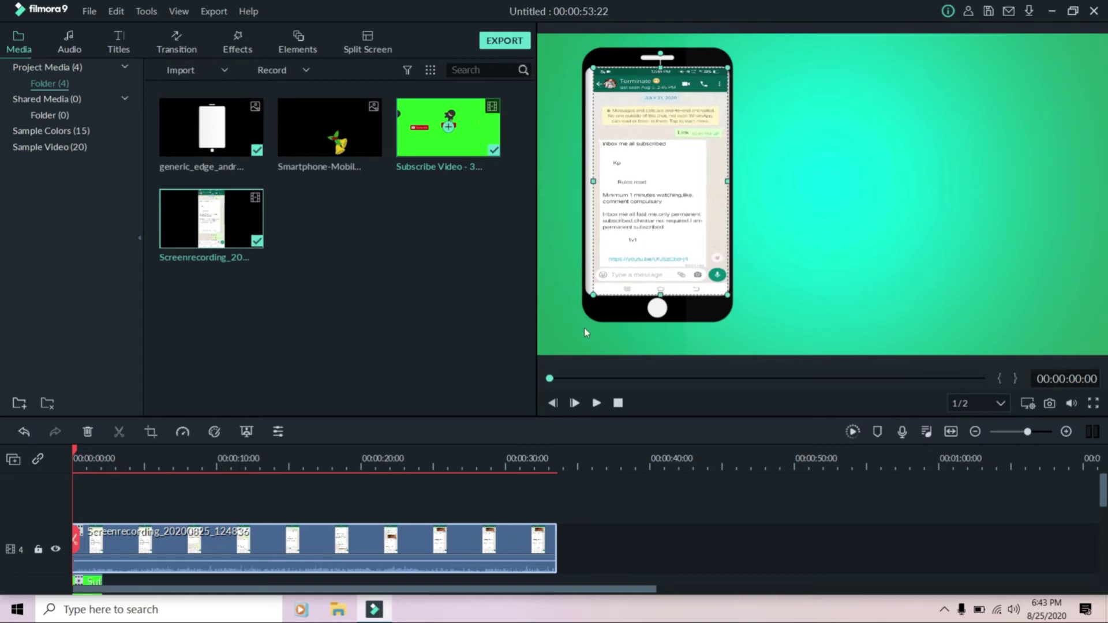
pyautogui.moveTo(589, 298); pyautogui.dragTo(589, 296)
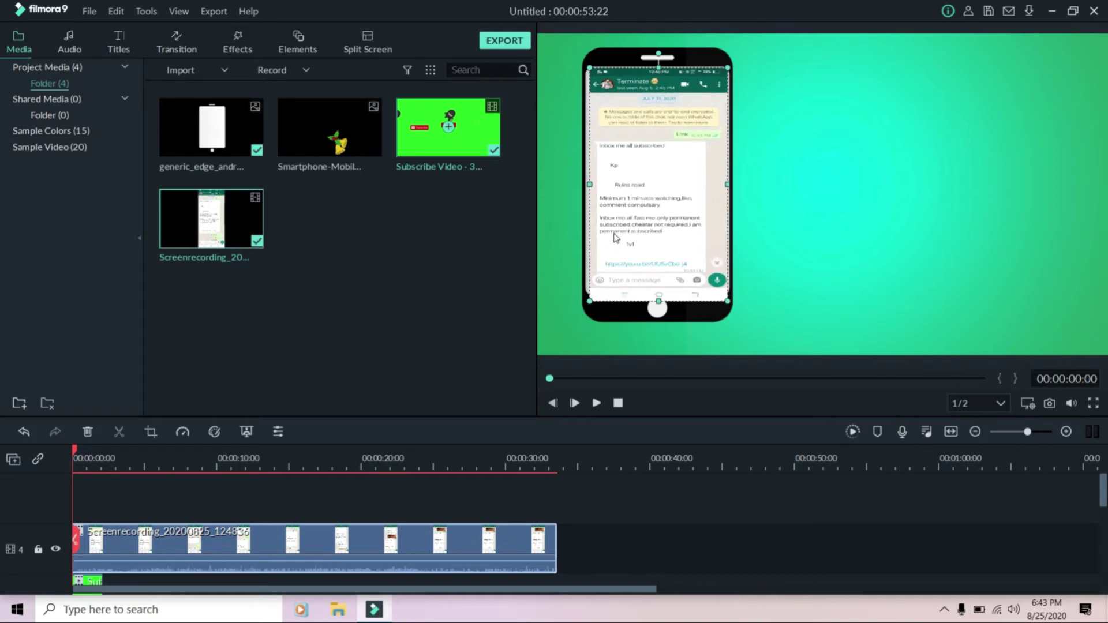
# Nudge the screen recording upward and widen it on both sides until it fills the phone's screen edge to edge.
pyautogui.moveTo(613, 193); pyautogui.dragTo(618, 195)
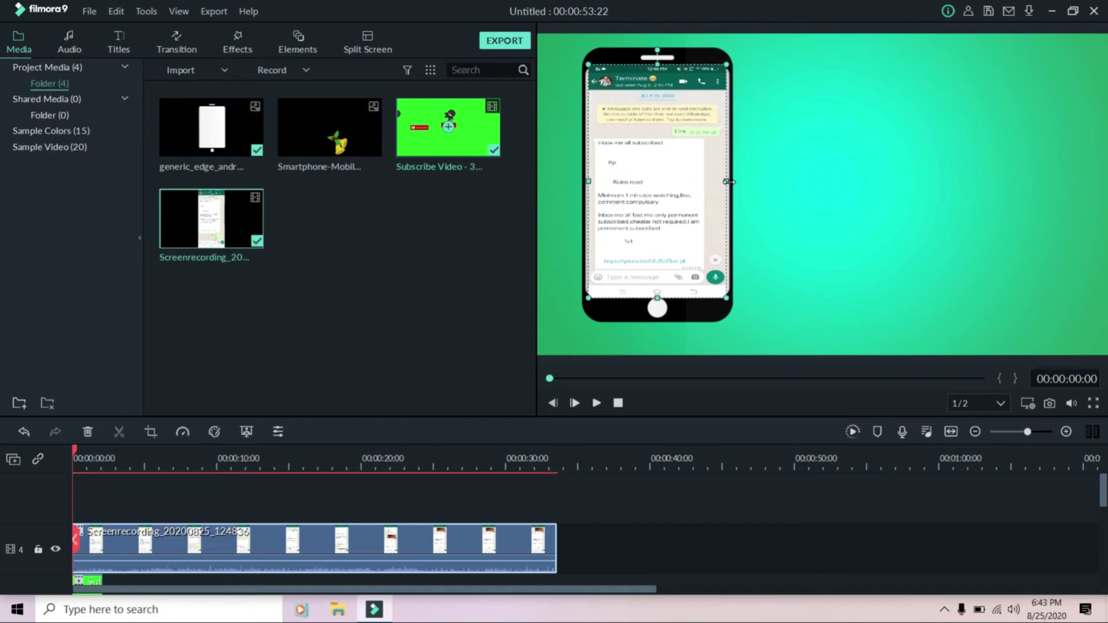
pyautogui.moveTo(728, 183); pyautogui.dragTo(731, 182)
pyautogui.moveTo(591, 183); pyautogui.dragTo(588, 183)
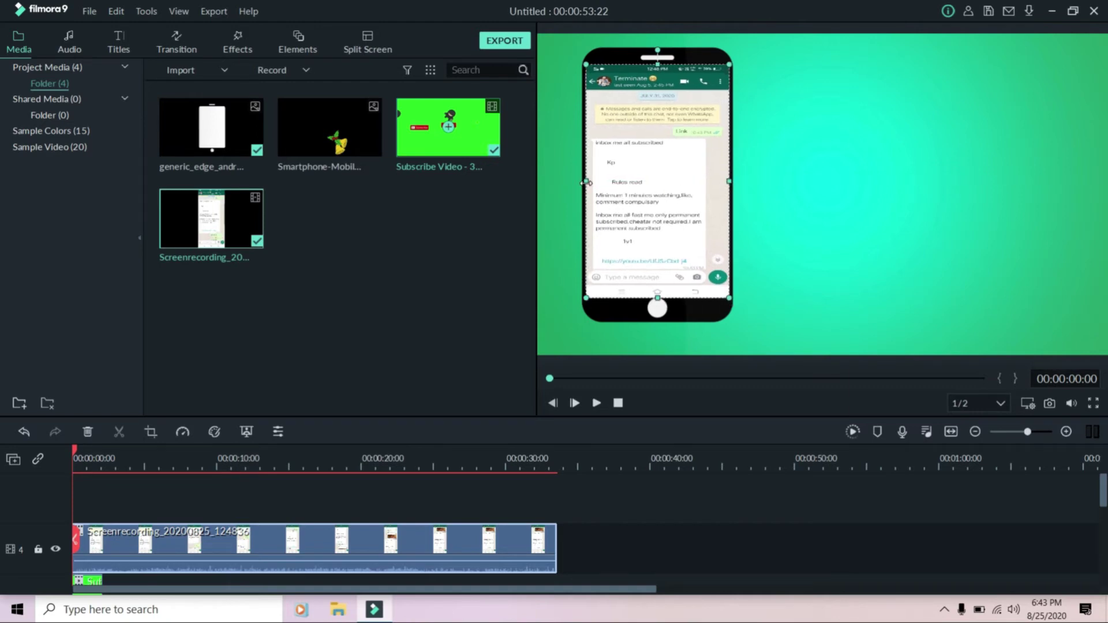
pyautogui.click(934, 177)
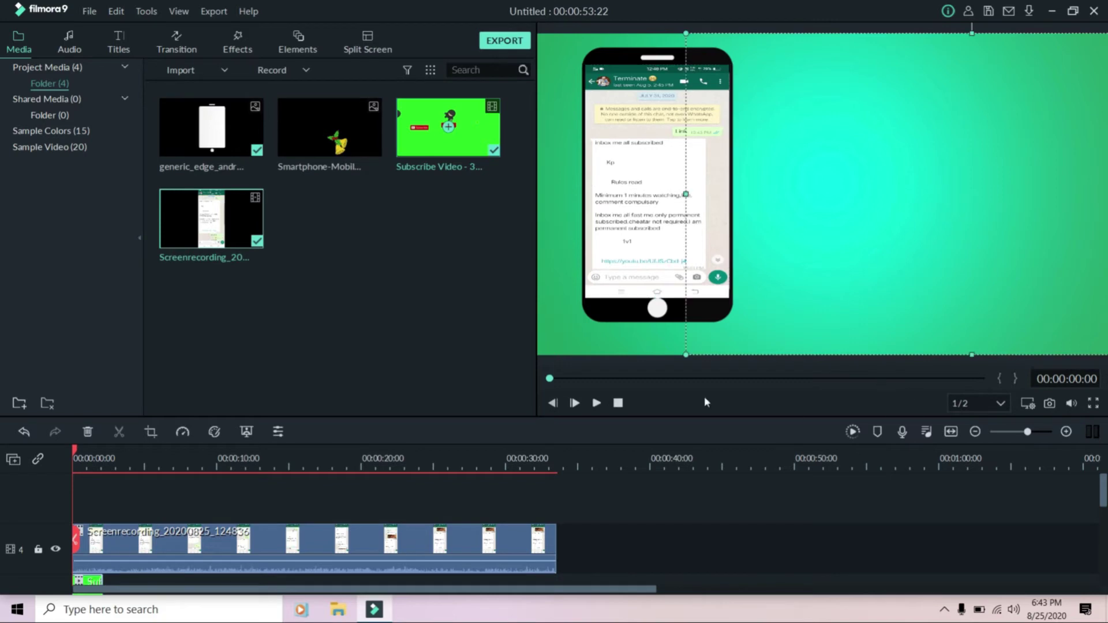
pyautogui.click(690, 504)
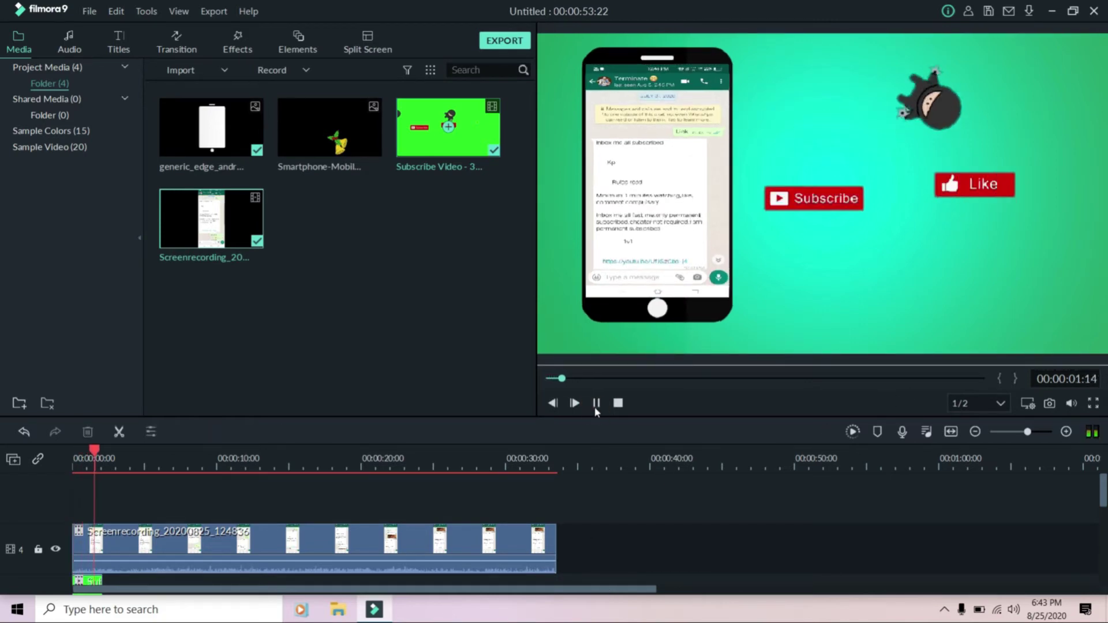
# Mute the Screenrecording_20200825_124836 clip on track 4, then play the timeline with a narrower preview and pause at 00:00:14:23.
pyautogui.click(450, 554)
pyautogui.rightClick(451, 553)
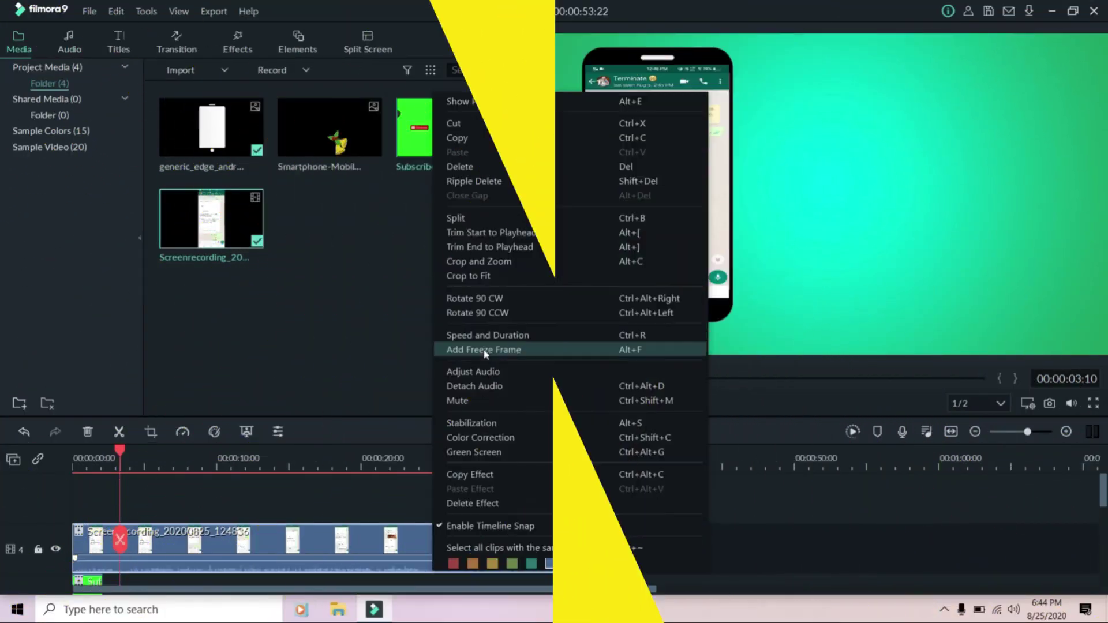
pyautogui.click(487, 400)
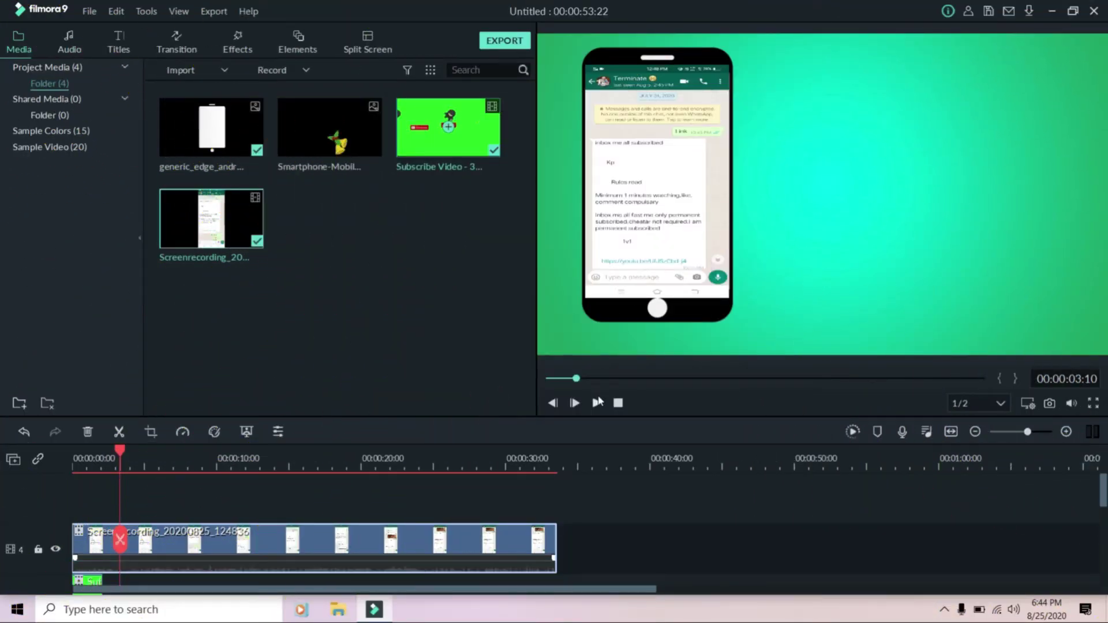
pyautogui.click(597, 403)
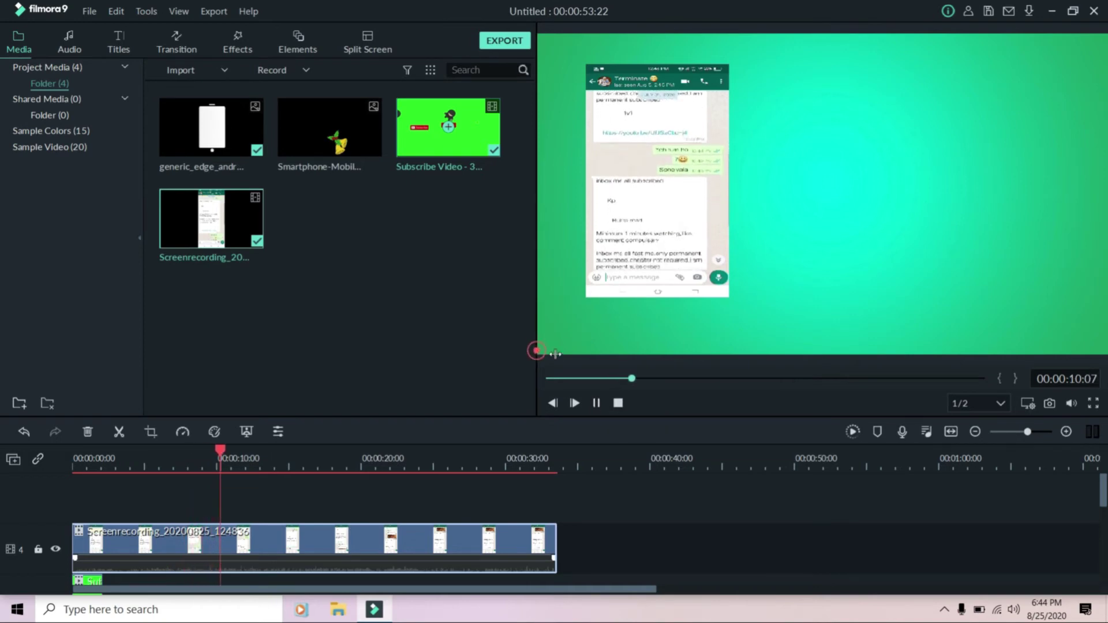
pyautogui.moveTo(538, 353); pyautogui.dragTo(624, 355)
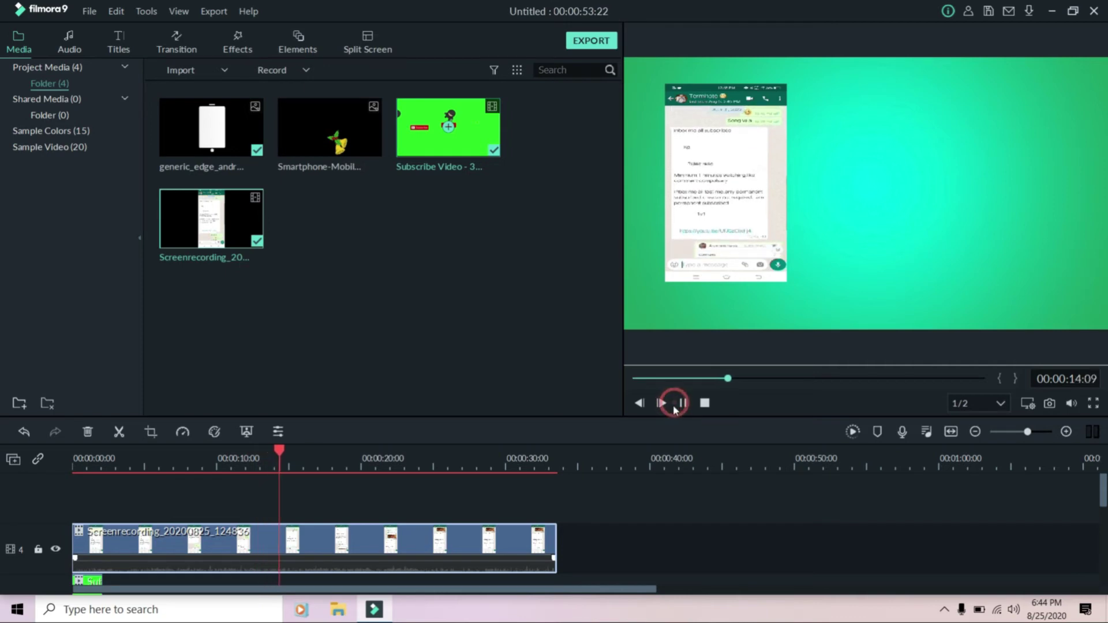
pyautogui.click(686, 403)
# Extend the trimmed Subscribe Video clip on track 3 back to its full length.
pyautogui.scroll(-2, 681, 455)
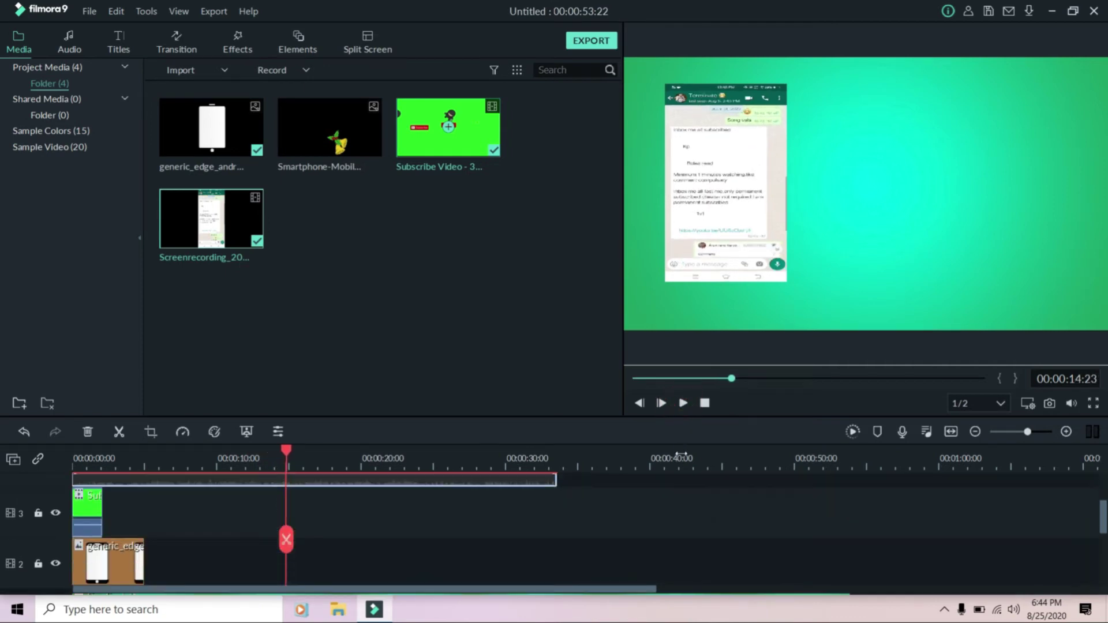
pyautogui.click(98, 516)
pyautogui.moveTo(113, 514); pyautogui.dragTo(570, 545)
pyautogui.scroll(2, 638, 536)
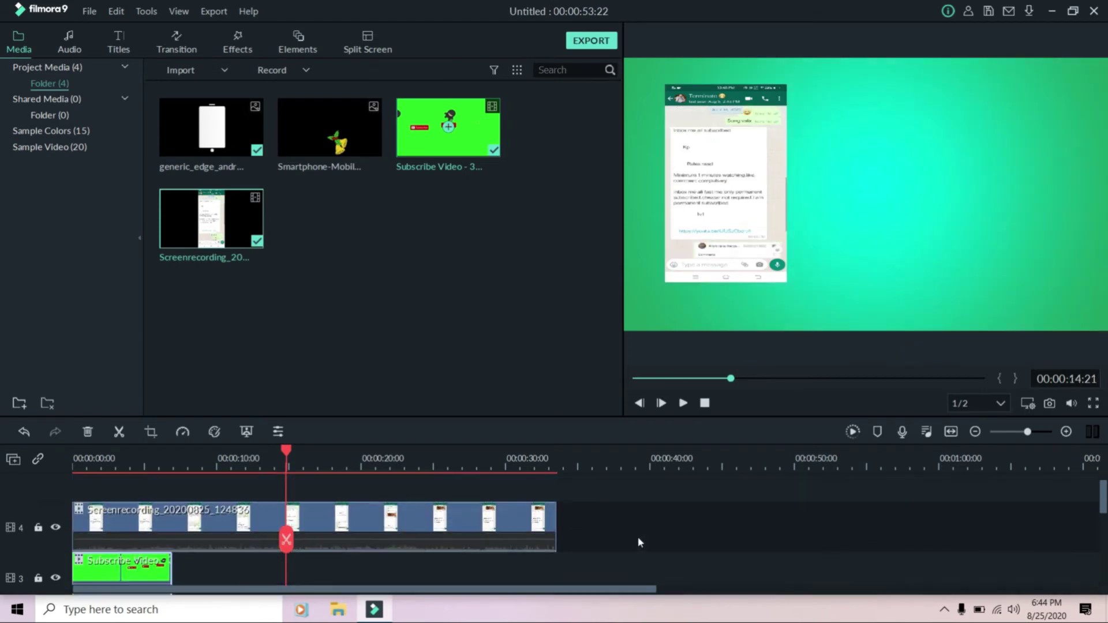
pyautogui.scroll(-3, 288, 557)
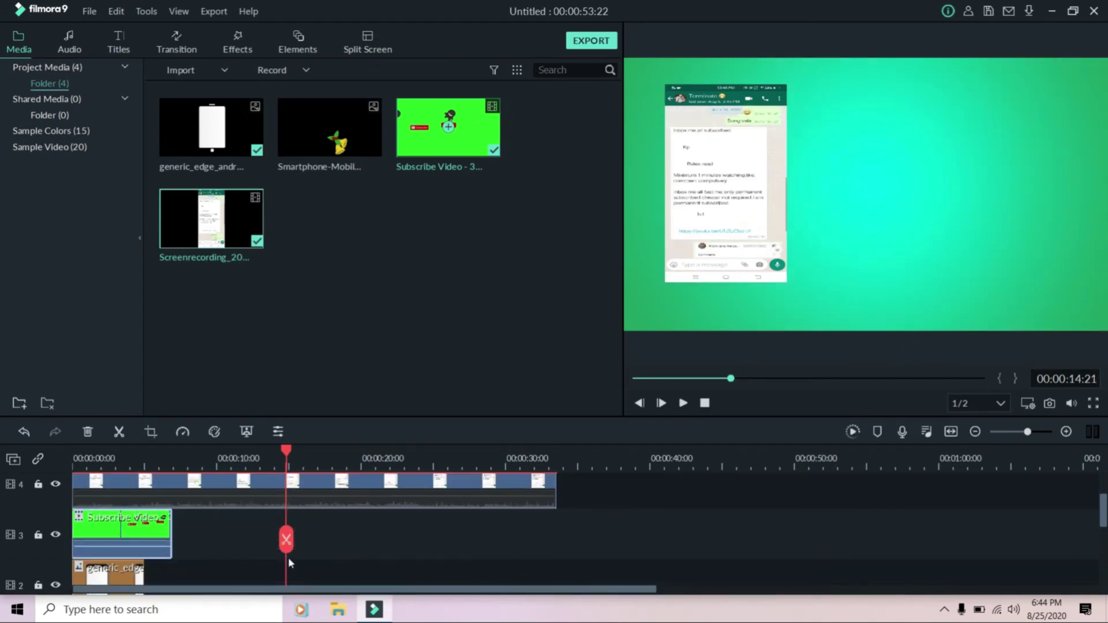
# Extend the phone image clip on track 2 to the end of Gradient_2 and enlarge the timeline area to show all video tracks.
pyautogui.click(129, 551)
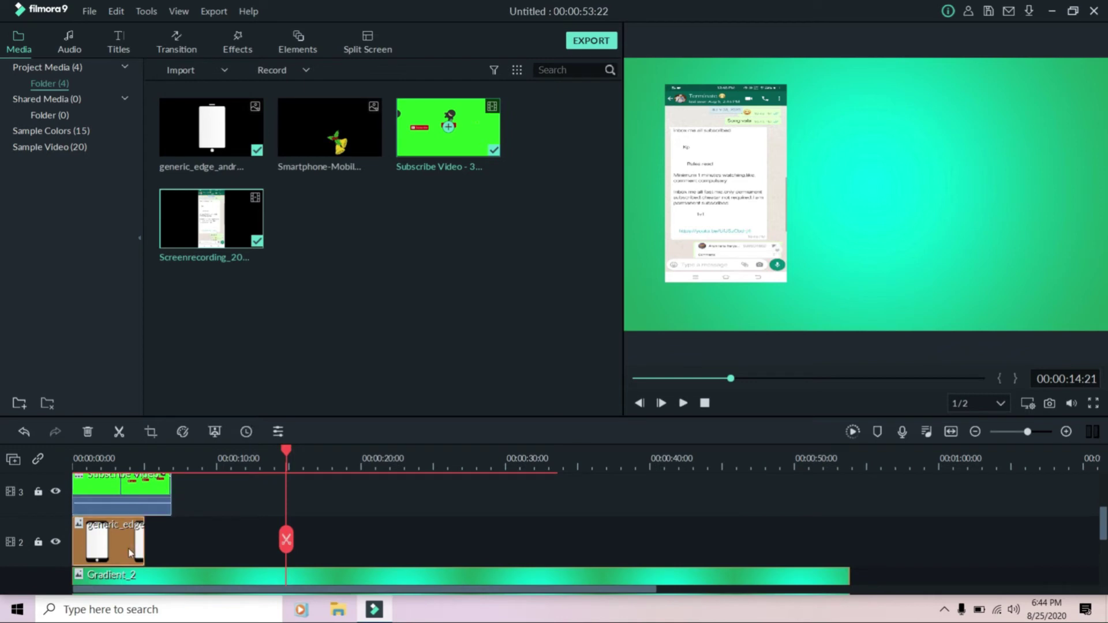
pyautogui.moveTo(142, 548); pyautogui.dragTo(851, 555)
pyautogui.scroll(2, 471, 495)
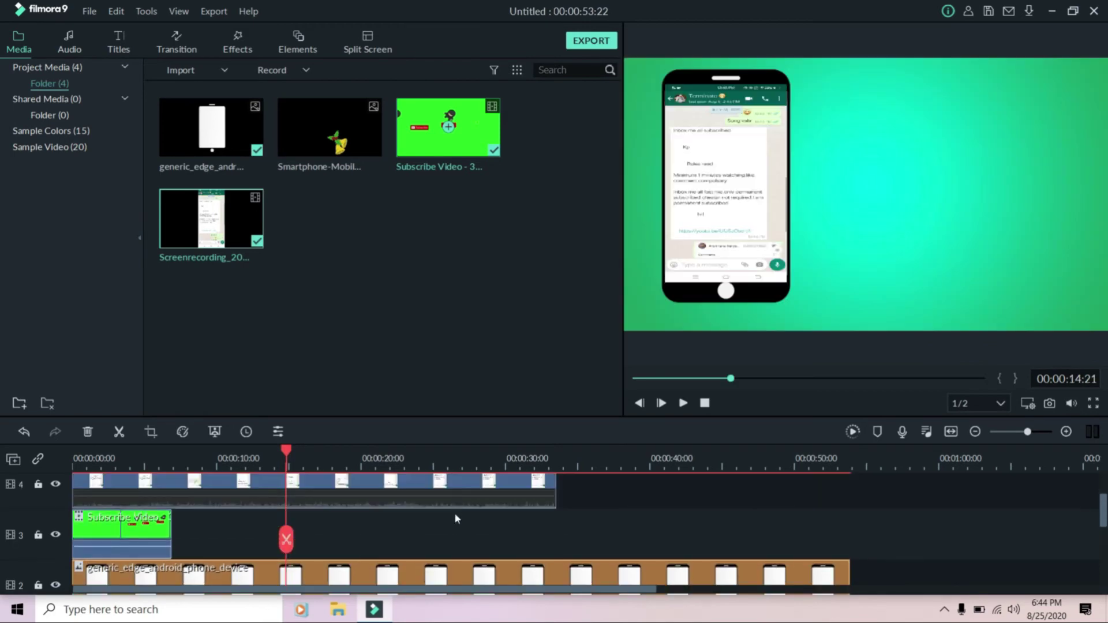
pyautogui.moveTo(660, 415); pyautogui.dragTo(659, 295)
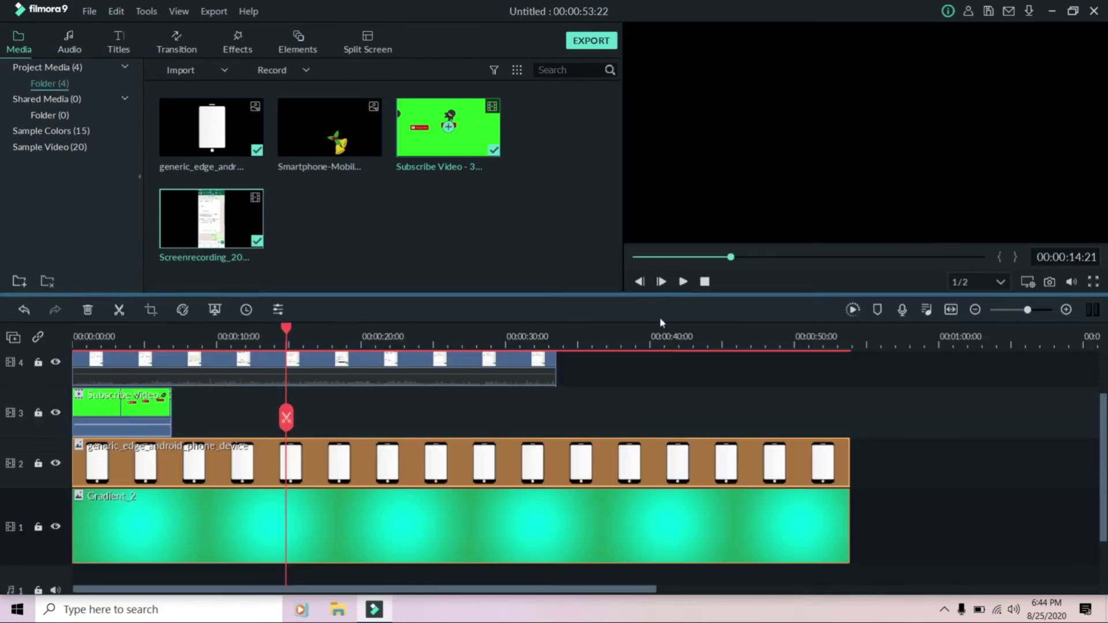
pyautogui.scroll(2, 437, 436)
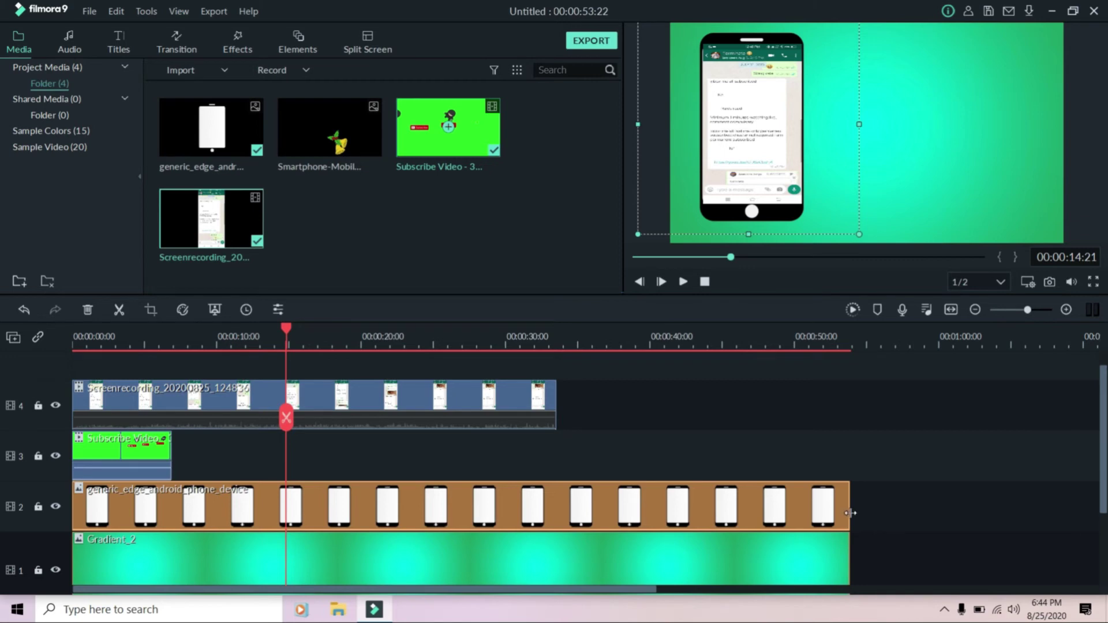
# Trim the phone image and Gradient_2 clips to end with the screen recording at 00:00:33:14.
pyautogui.moveTo(850, 513); pyautogui.dragTo(559, 503)
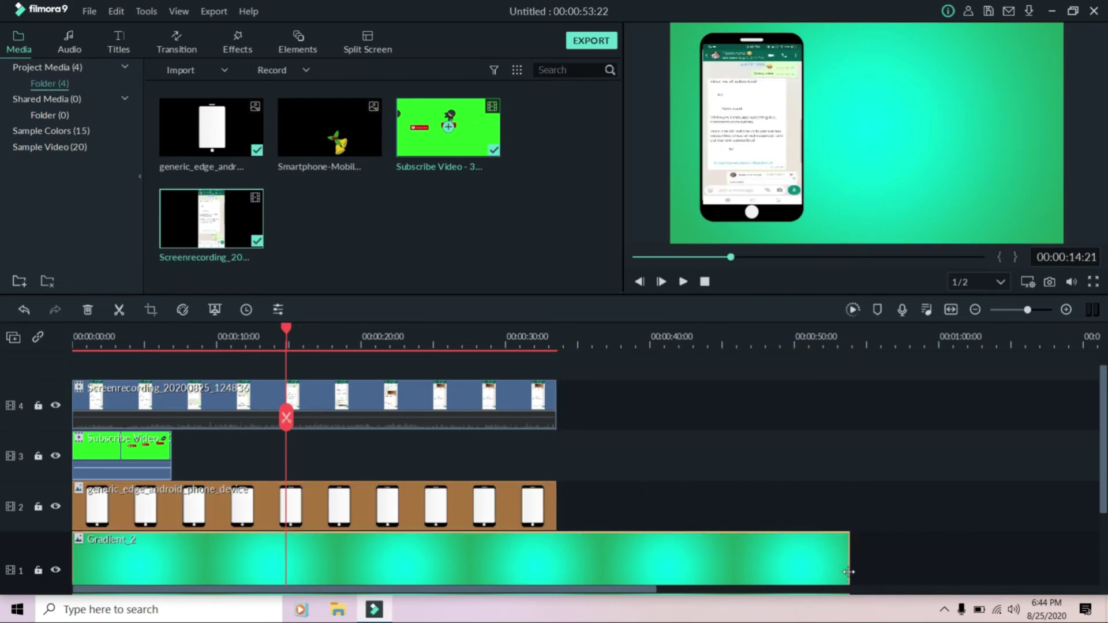
pyautogui.moveTo(846, 577); pyautogui.dragTo(557, 571)
pyautogui.scroll(-2, 736, 516)
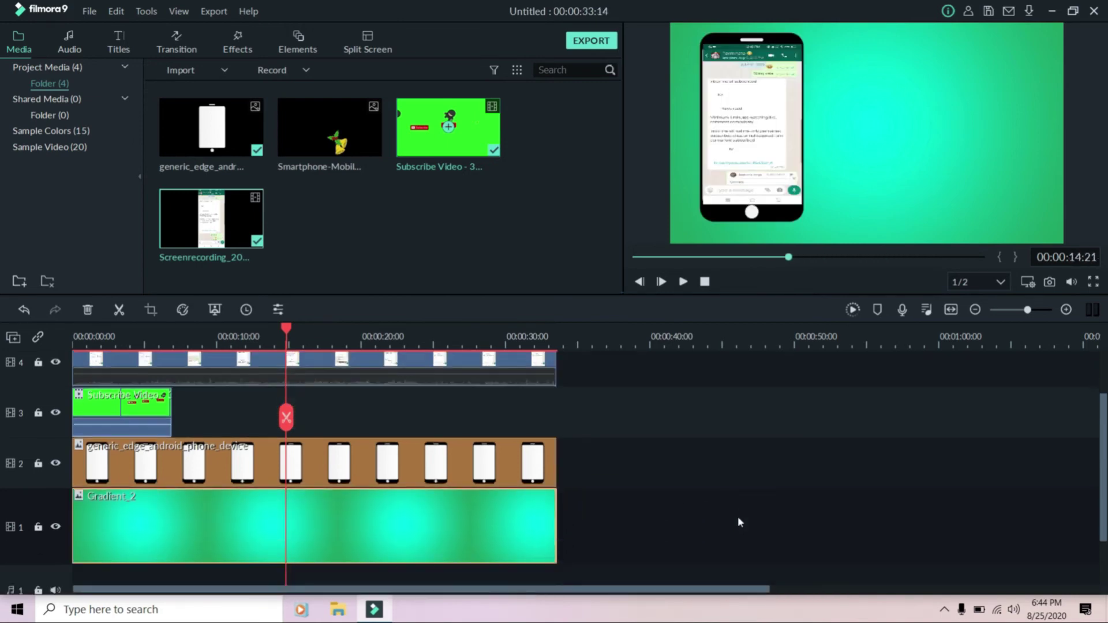
pyautogui.scroll(2, 722, 519)
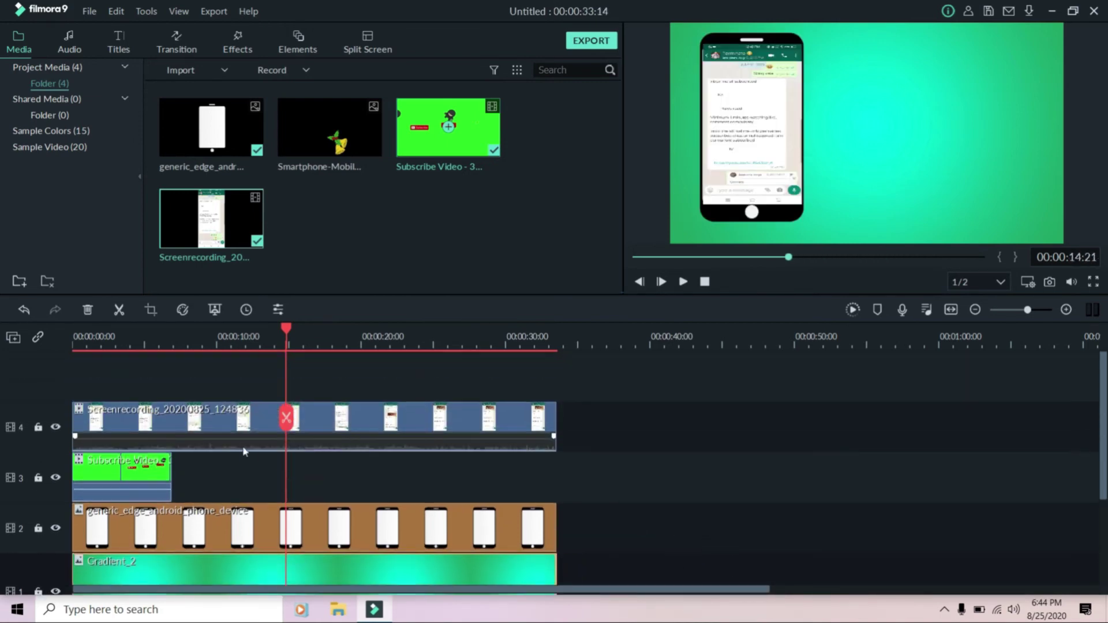
# Copy the Subscribe Video clip on track 3 and clear the selection.
pyautogui.rightClick(136, 467)
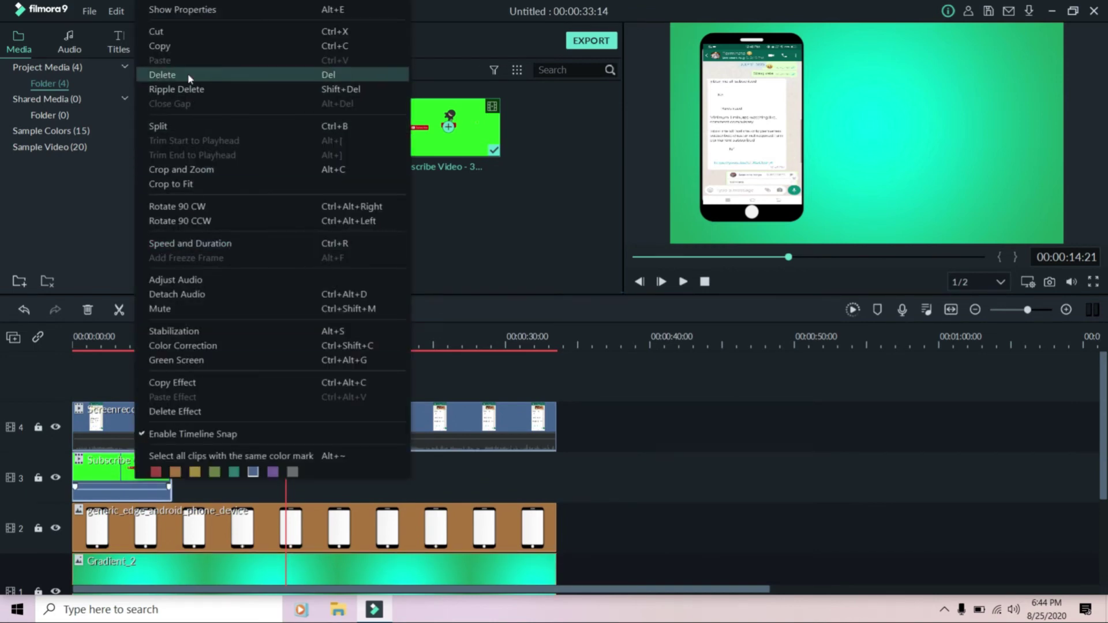
pyautogui.click(168, 49)
pyautogui.click(327, 486)
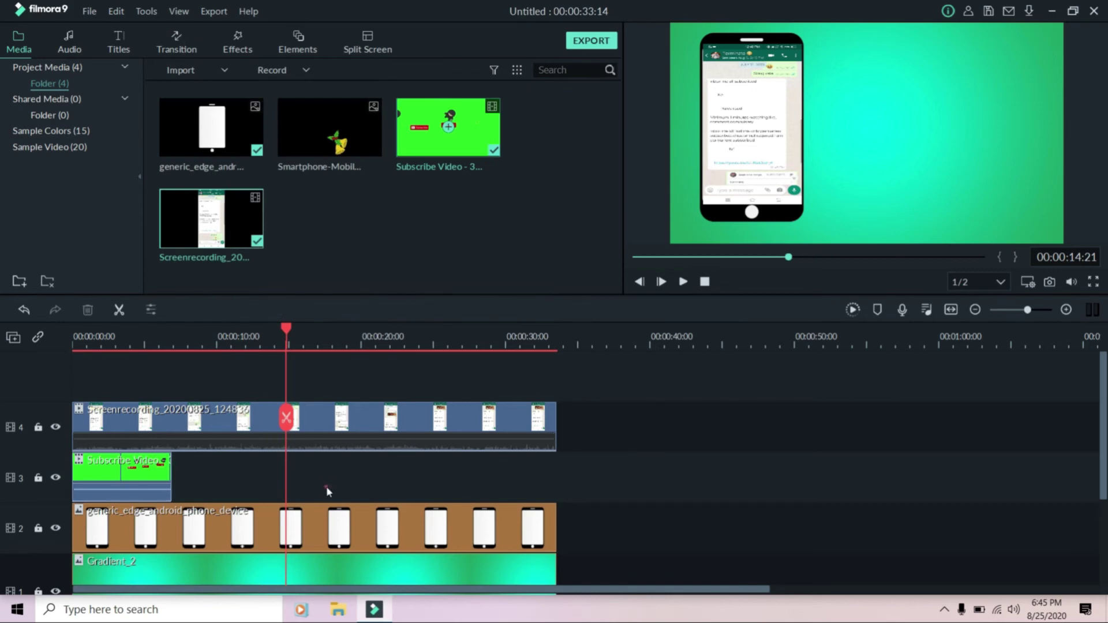
# Lock tracks 4, 1 and 2, leaving only the Subscribe Video track editable.
pyautogui.click(37, 428)
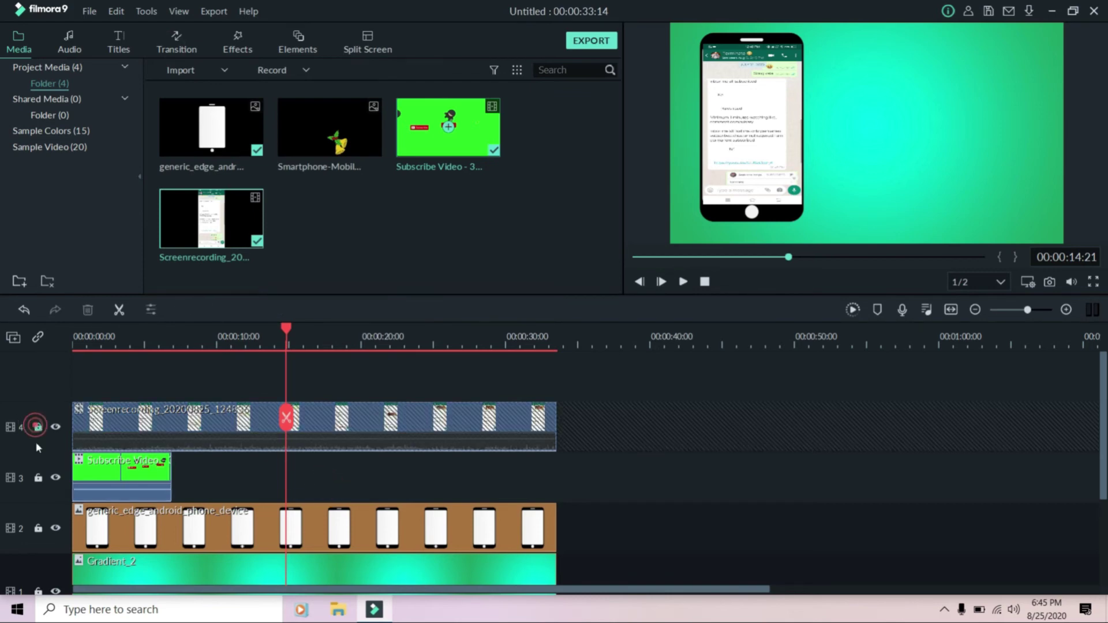
pyautogui.click(39, 592)
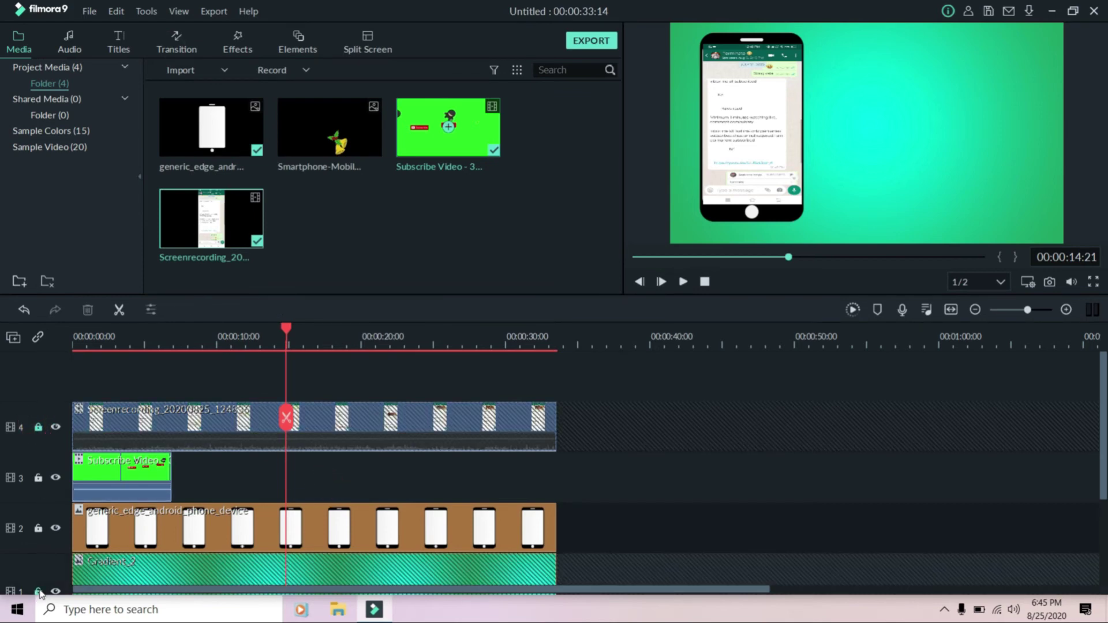
pyautogui.click(38, 528)
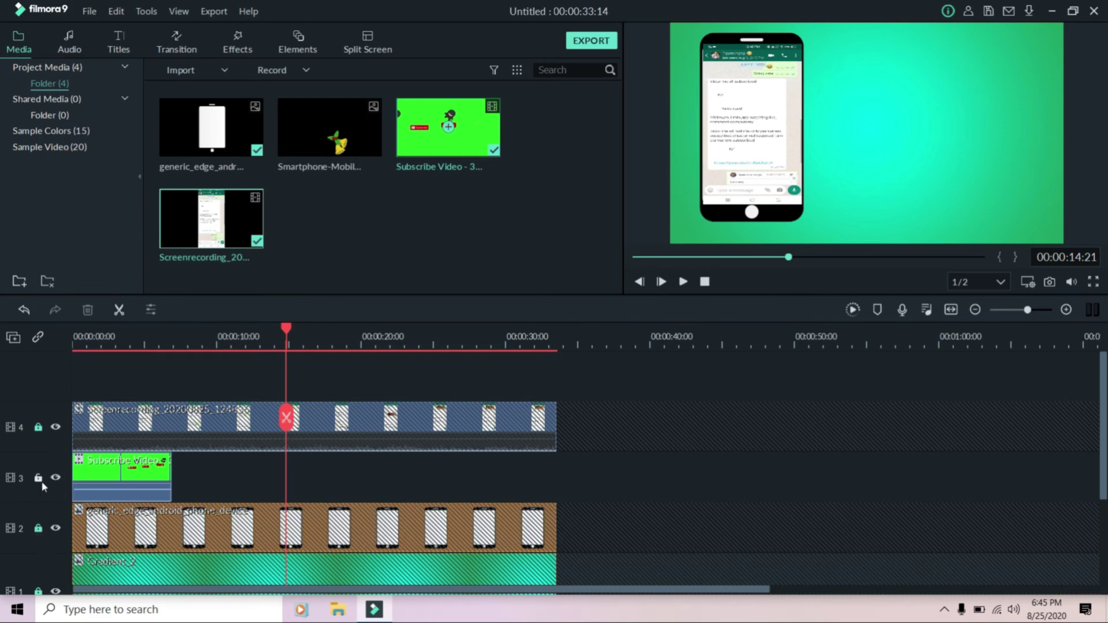
# Paste the copied Subscribe Video clip on track 3 at 00:00:14:21 and play the timeline from the start.
pyautogui.rightClick(376, 479)
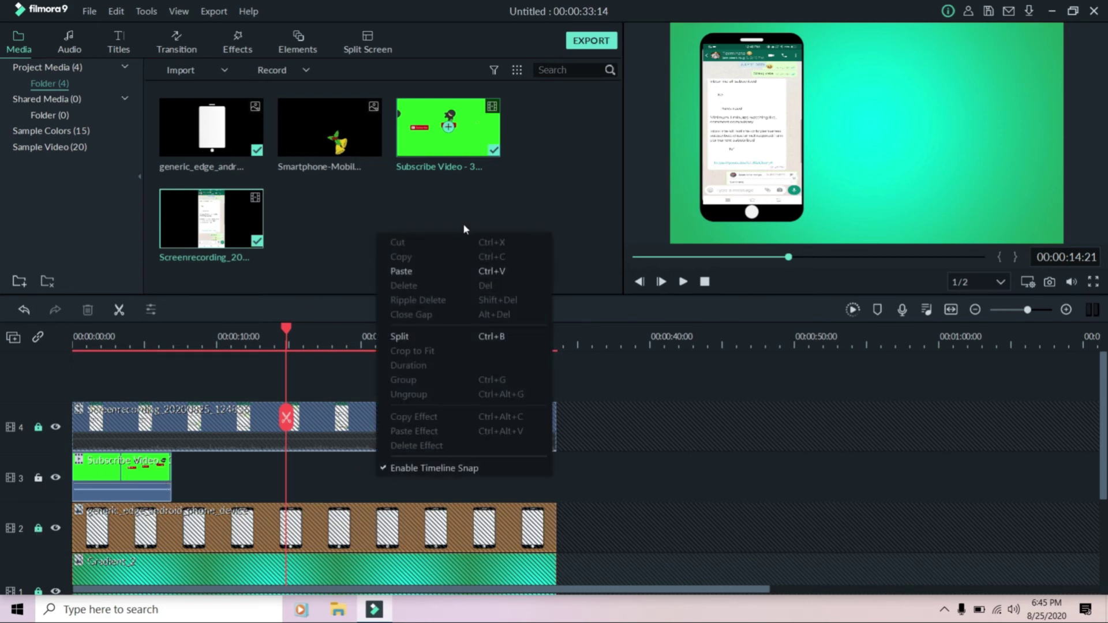
pyautogui.click(437, 271)
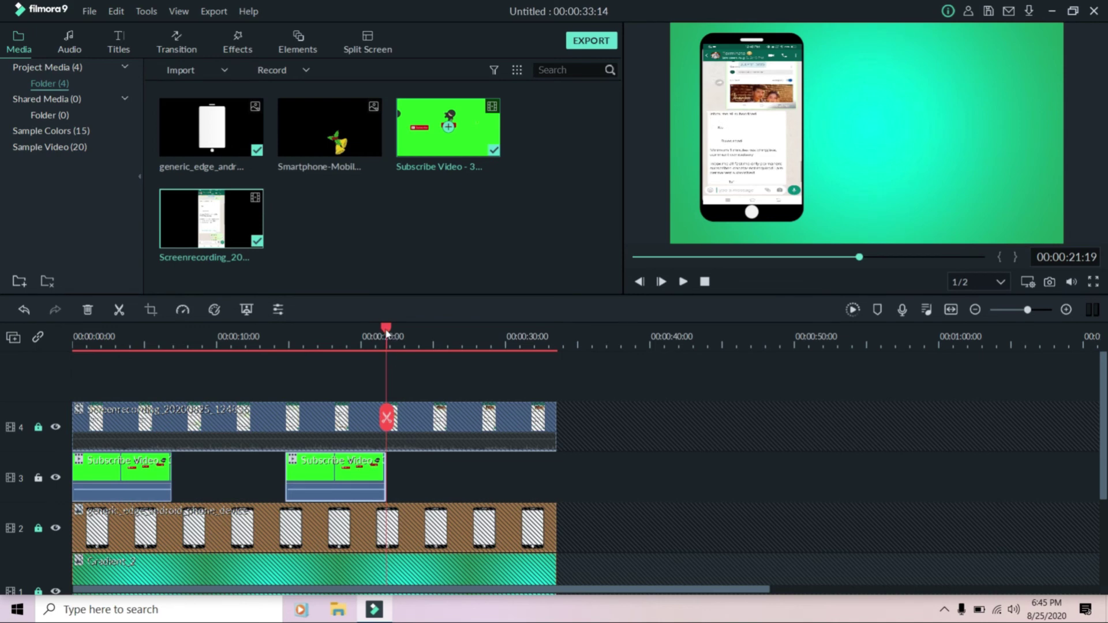
pyautogui.moveTo(386, 329); pyautogui.dragTo(53, 383)
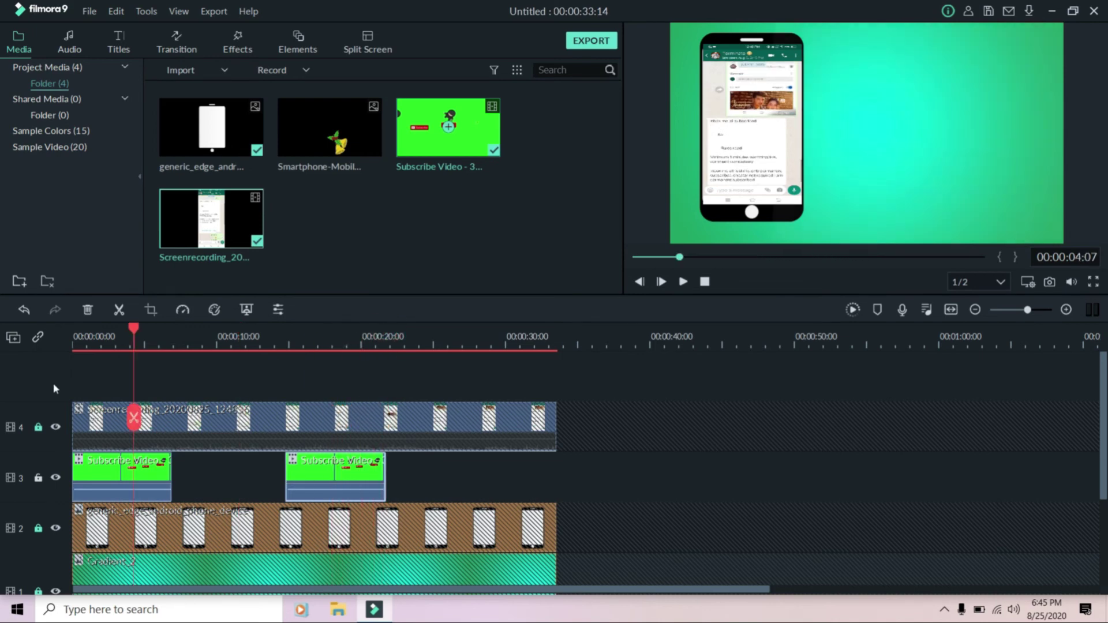
pyautogui.click(683, 284)
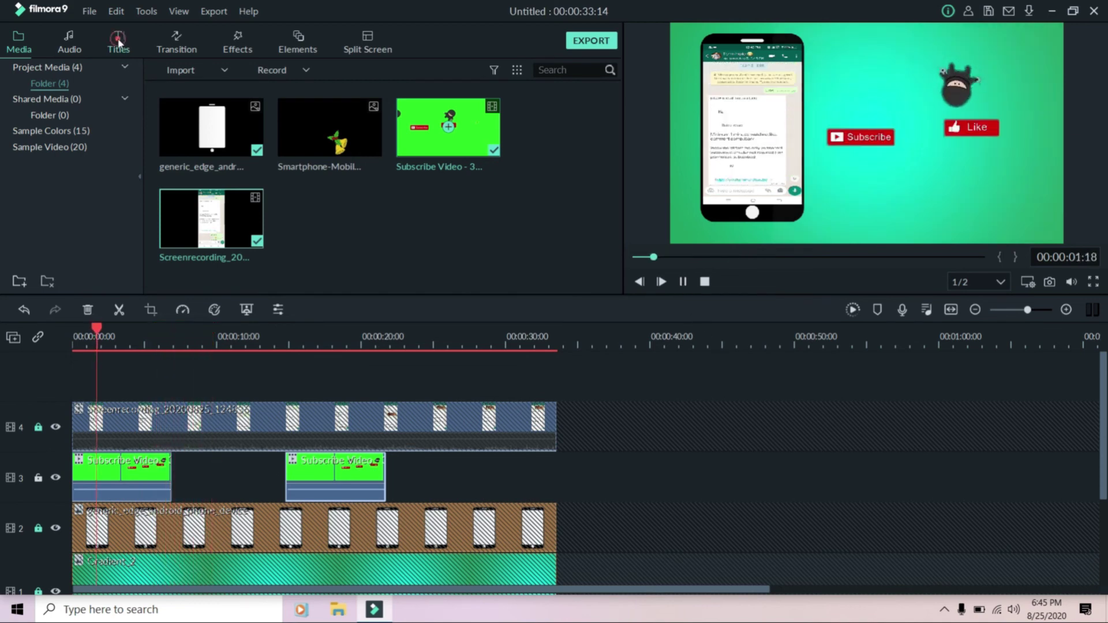
# Add the Title 7 preset on a new track 5 above the screen recording at 00:00:08:20.
pyautogui.click(118, 44)
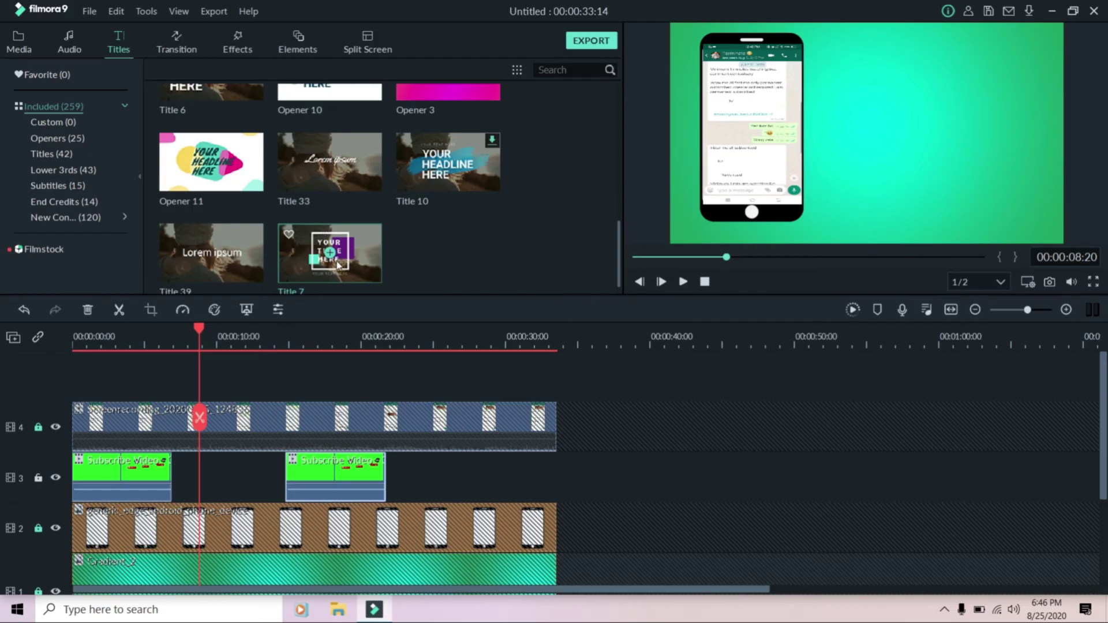
pyautogui.click(328, 253)
pyautogui.moveTo(306, 340); pyautogui.dragTo(199, 375)
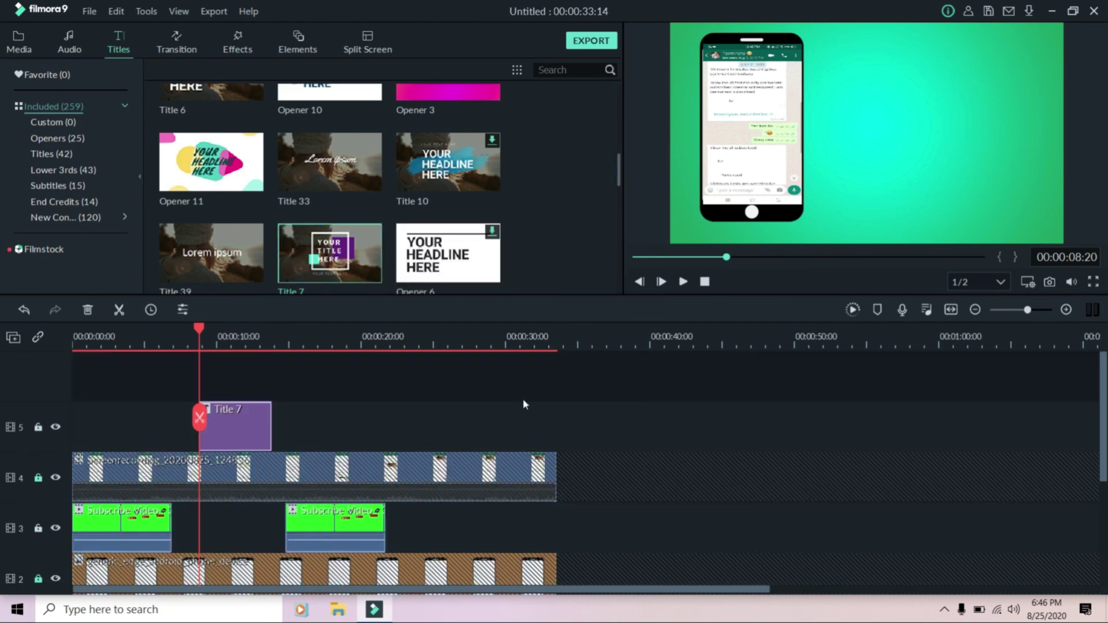
# Play to 00:00:09:24, move the Title 7 text into the empty space beside the phone, and resume playback.
pyautogui.click(686, 283)
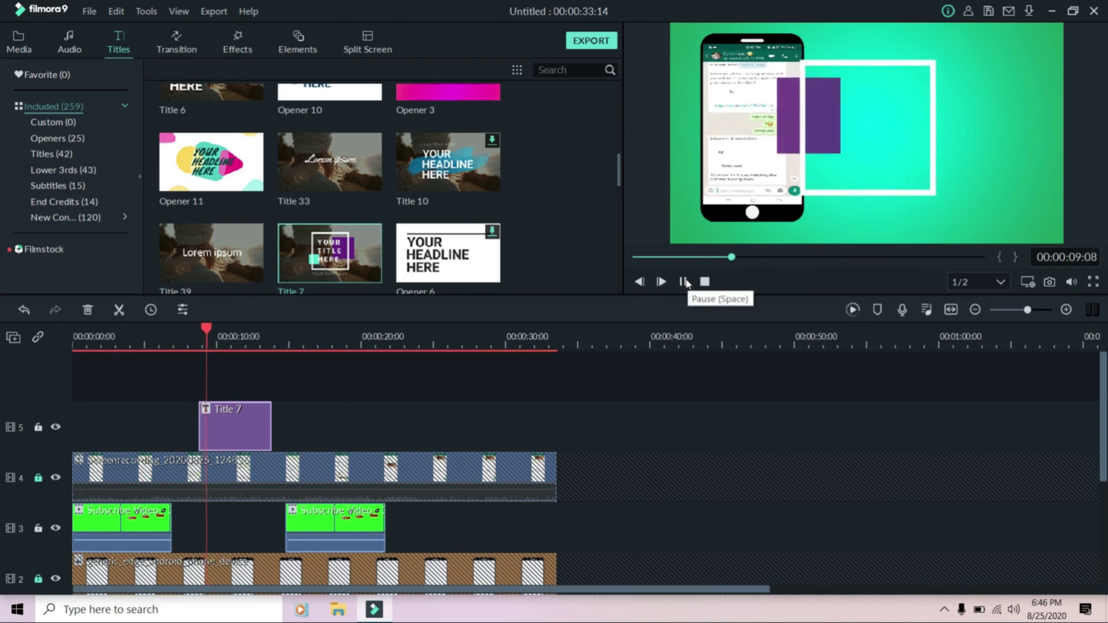
pyautogui.click(683, 282)
pyautogui.click(842, 110)
pyautogui.moveTo(847, 121); pyautogui.dragTo(899, 135)
pyautogui.click(833, 223)
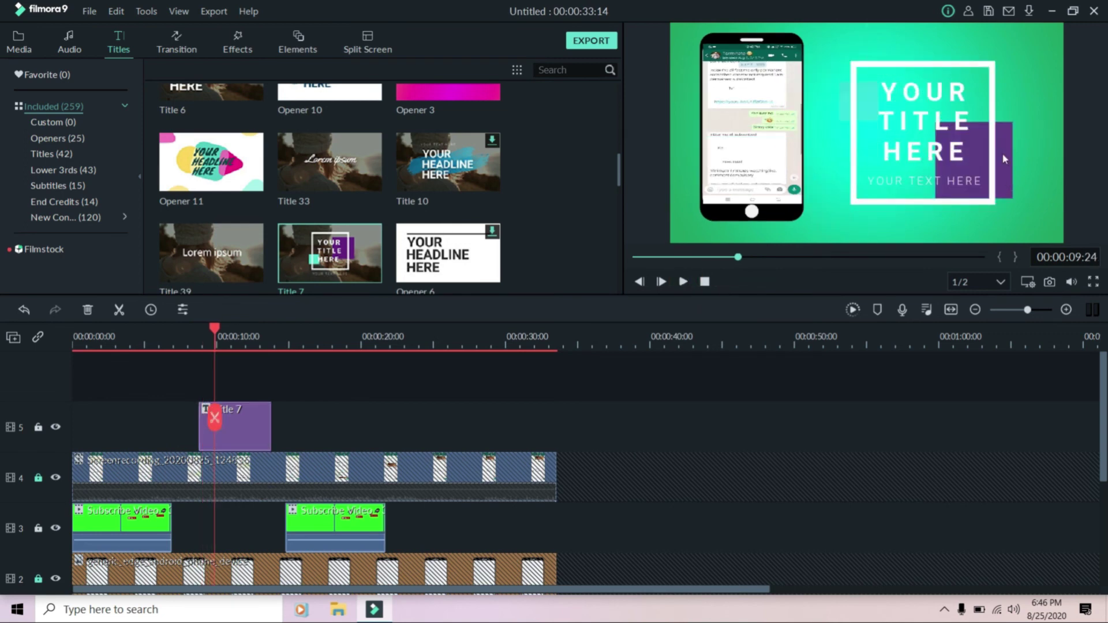
pyautogui.click(683, 283)
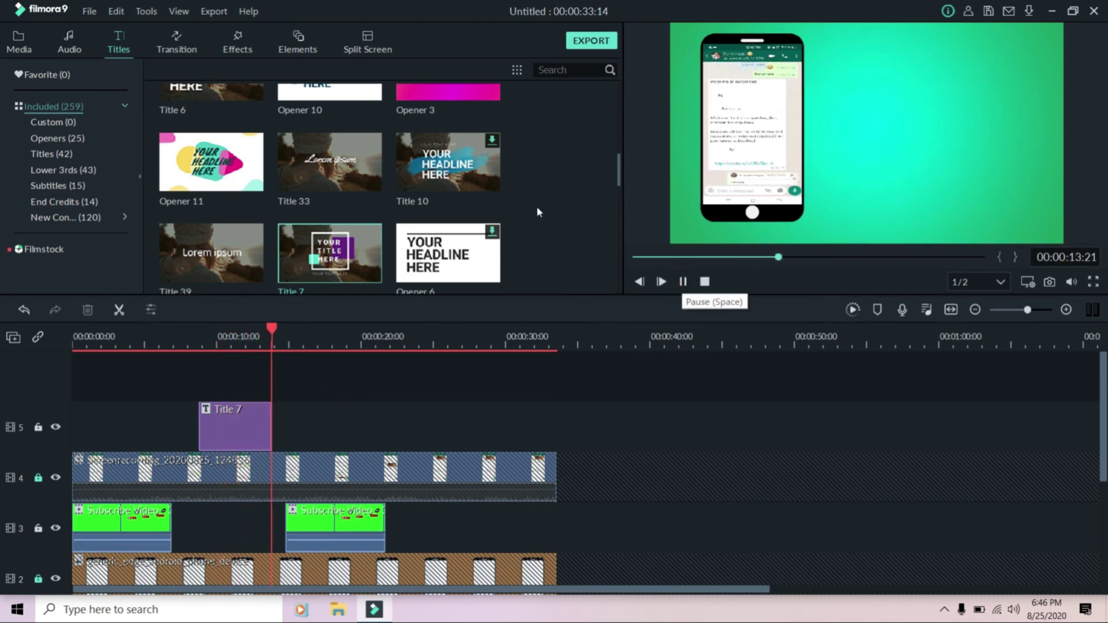
# Export the project to the desktop as an MP4 named My Video at 1920x1080 and 25 fps.
pyautogui.click(581, 43)
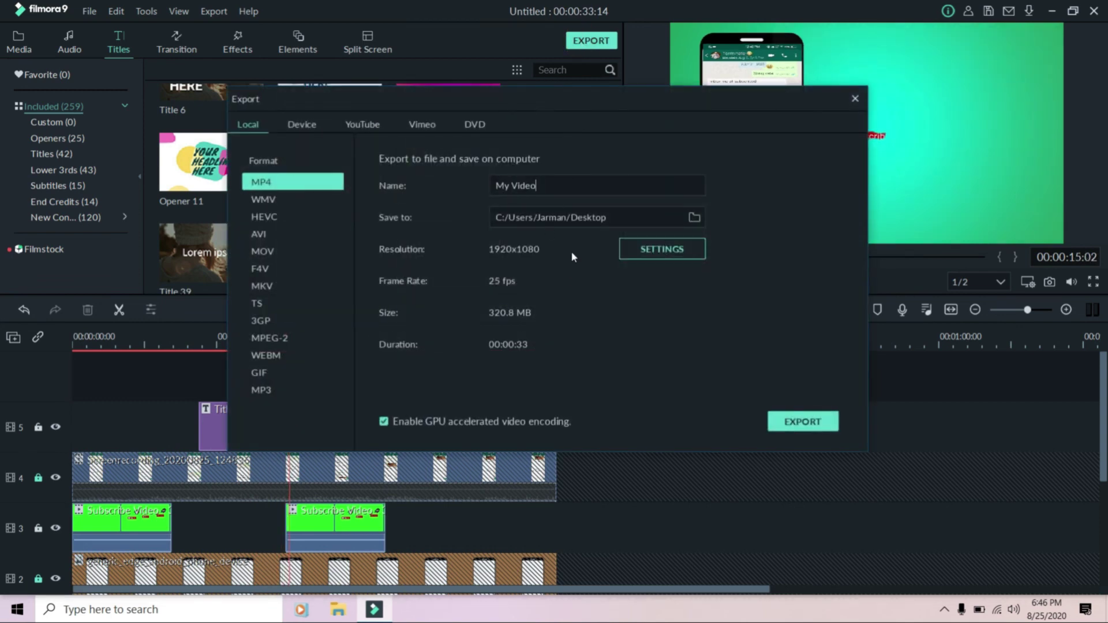
pyautogui.click(812, 432)
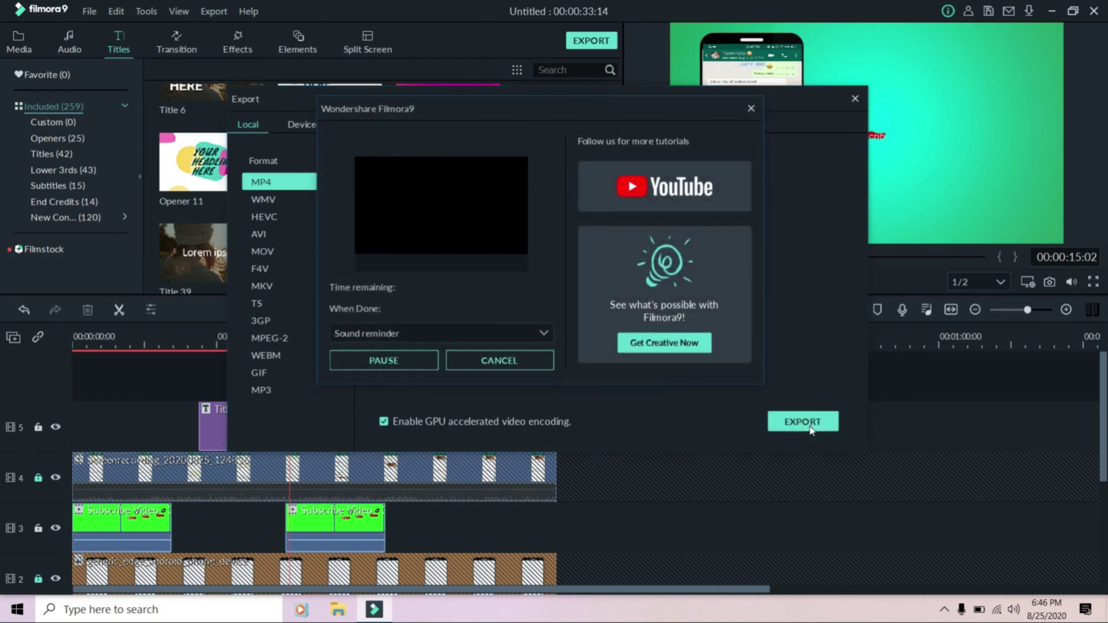